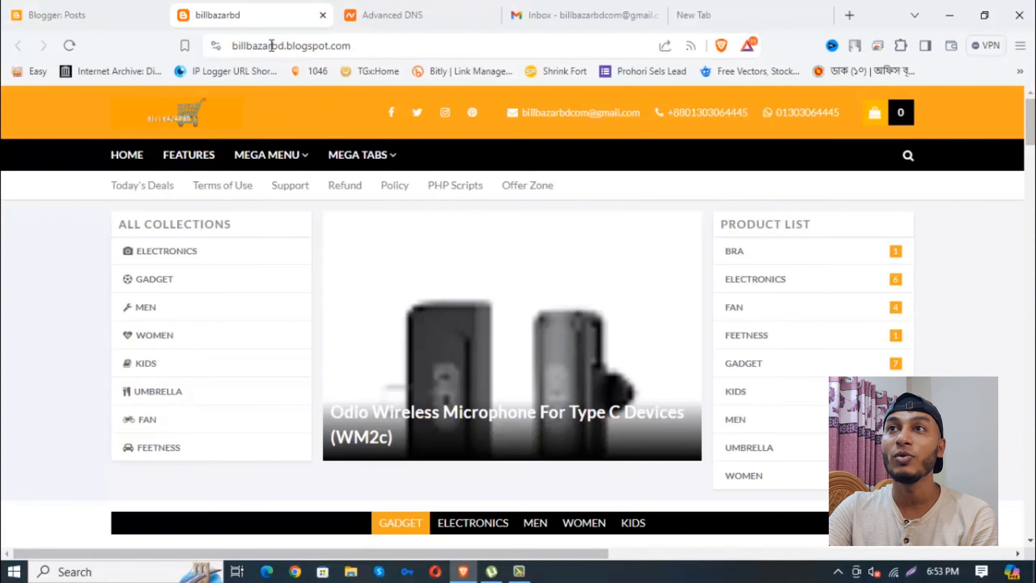
Switch to Namecheap and open the account's domain list, locating the billbazarbd.com entry
{"action": "left_click", "coordinate": [410, 16]}
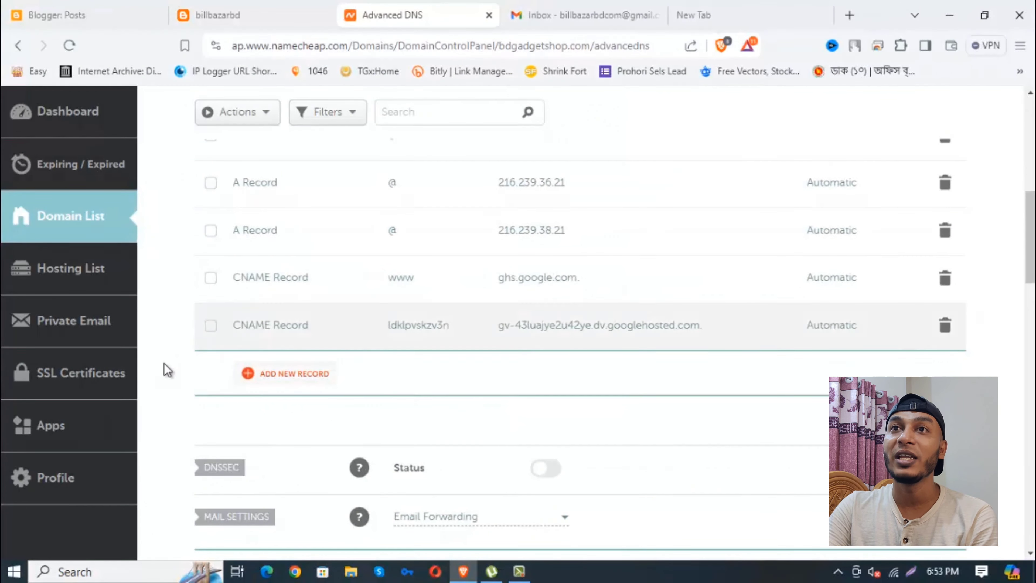
{"action": "scroll", "coordinate": [66, 198], "scroll_direction": "down", "scroll_amount": 8}
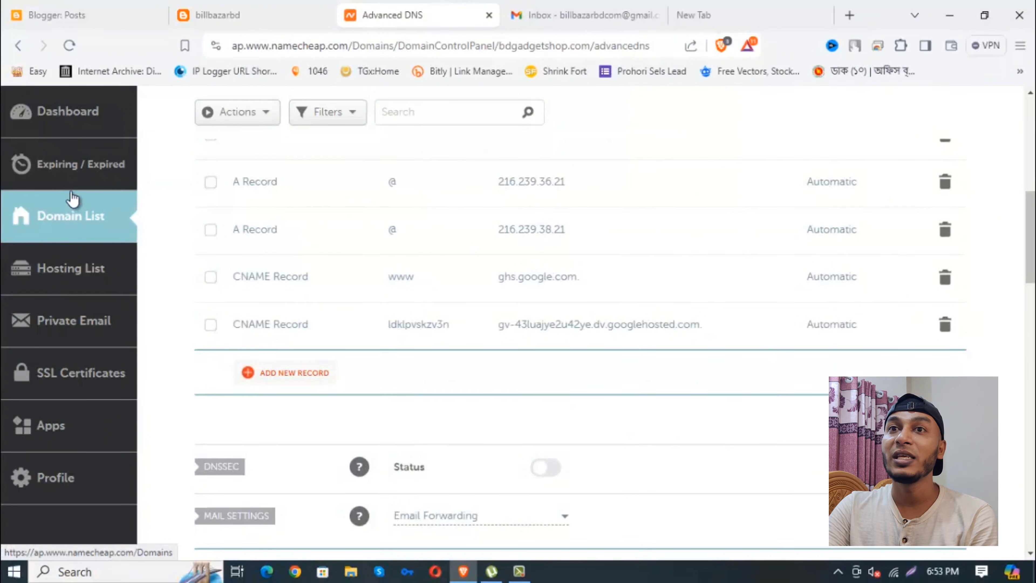
{"action": "scroll", "coordinate": [58, 317], "scroll_direction": "down", "scroll_amount": 6}
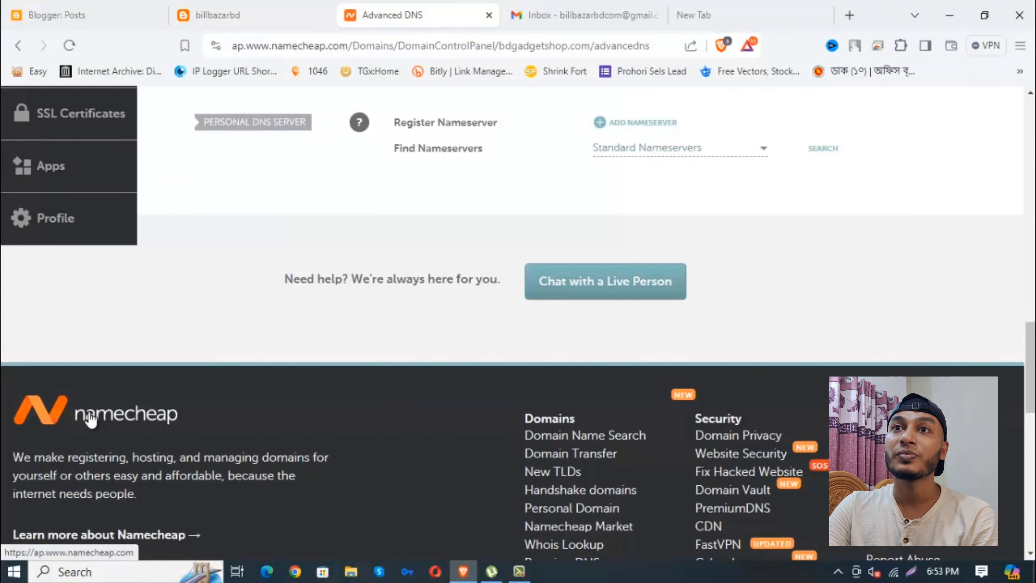
{"action": "left_click", "coordinate": [58, 220]}
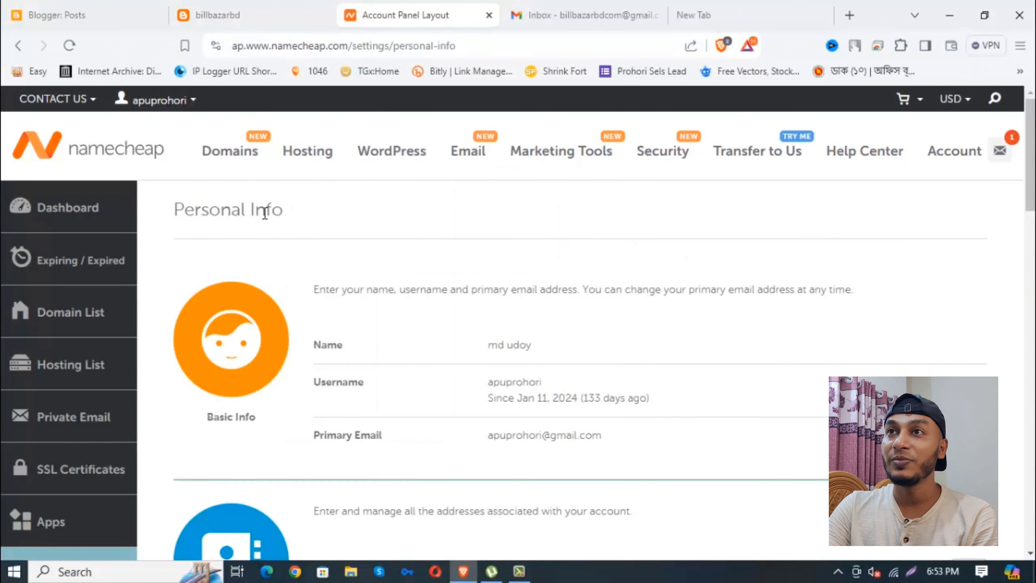
{"action": "scroll", "coordinate": [90, 275], "scroll_direction": "down", "scroll_amount": 2}
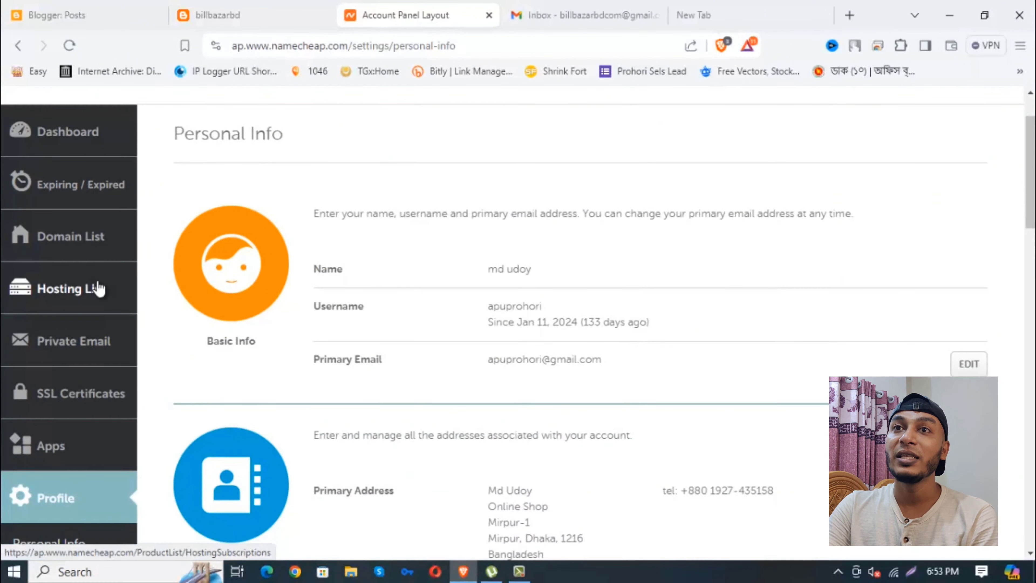
{"action": "left_click", "coordinate": [75, 241]}
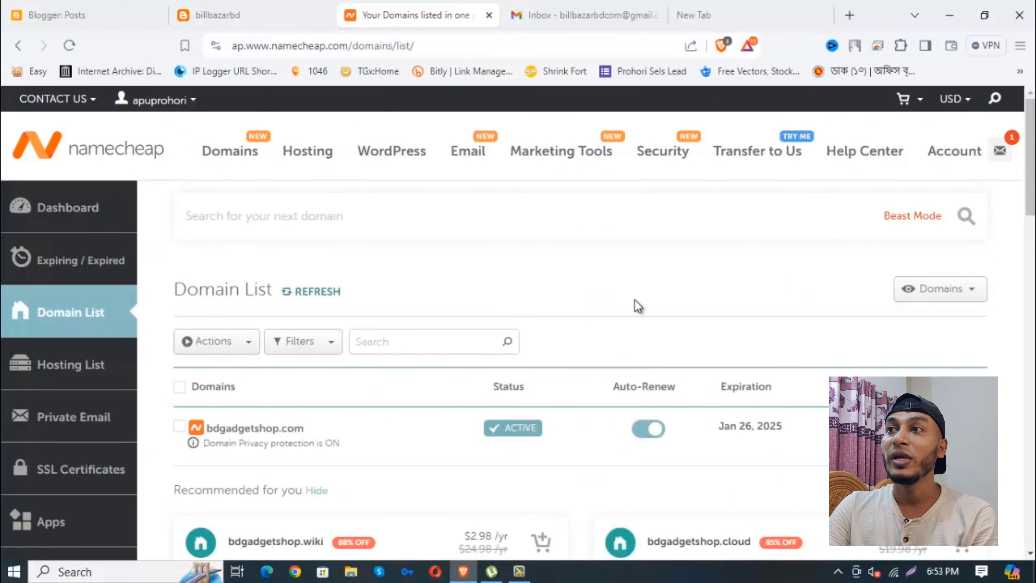
{"action": "scroll", "coordinate": [640, 306], "scroll_direction": "down", "scroll_amount": 3}
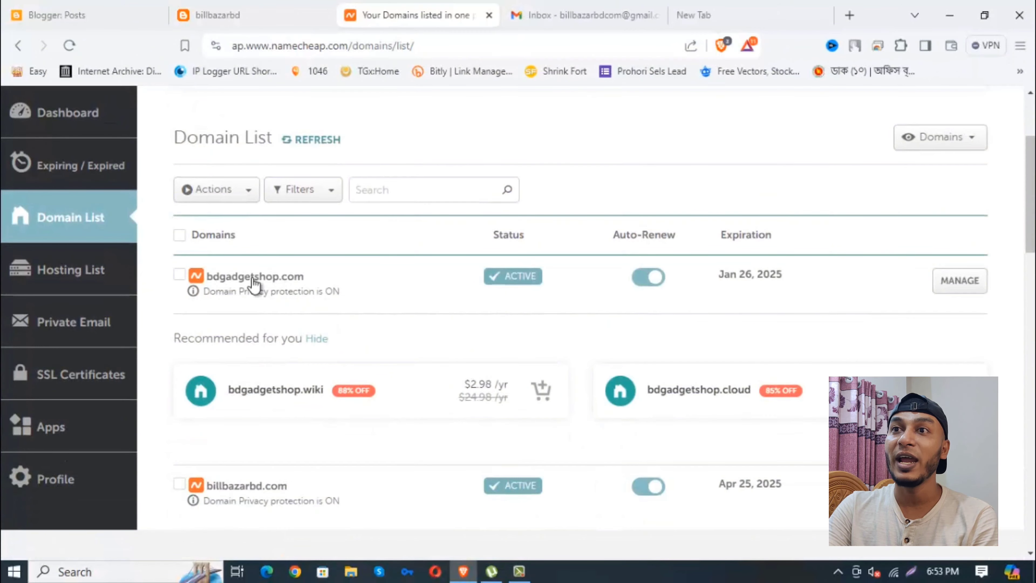
{"action": "scroll", "coordinate": [410, 298], "scroll_direction": "down", "scroll_amount": 5}
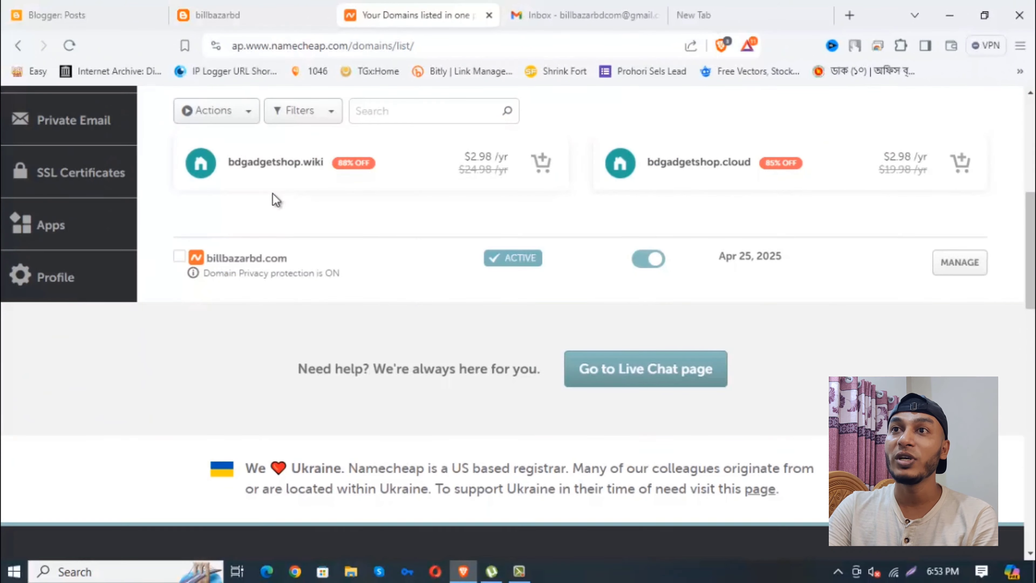
{"action": "scroll", "coordinate": [347, 245], "scroll_direction": "up", "scroll_amount": 2}
{"action": "scroll", "coordinate": [418, 270], "scroll_direction": "down", "scroll_amount": 3}
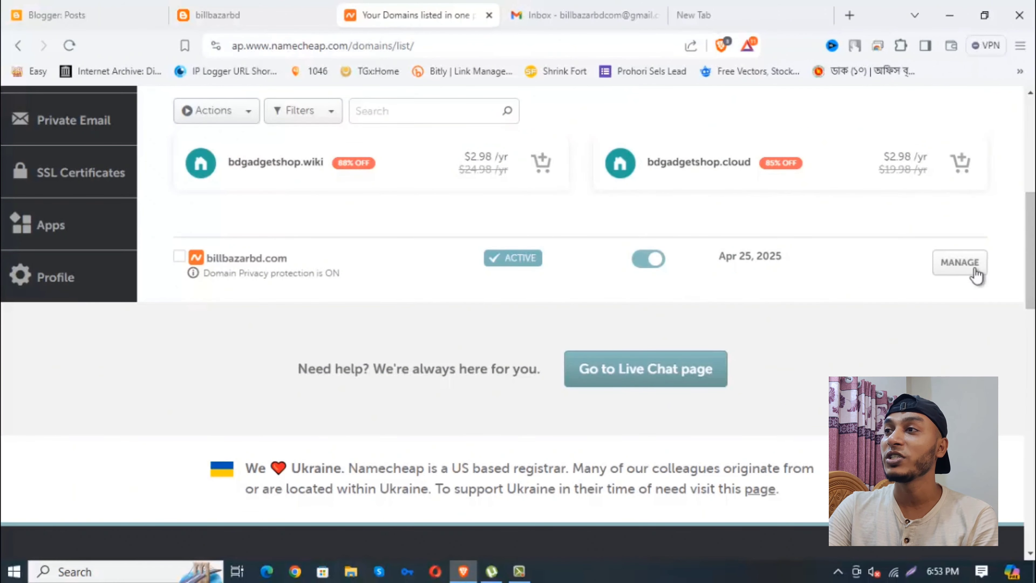
Open the Advanced DNS settings of billbazarbd.com and copy the domain name from the page heading
{"action": "left_click", "coordinate": [966, 267]}
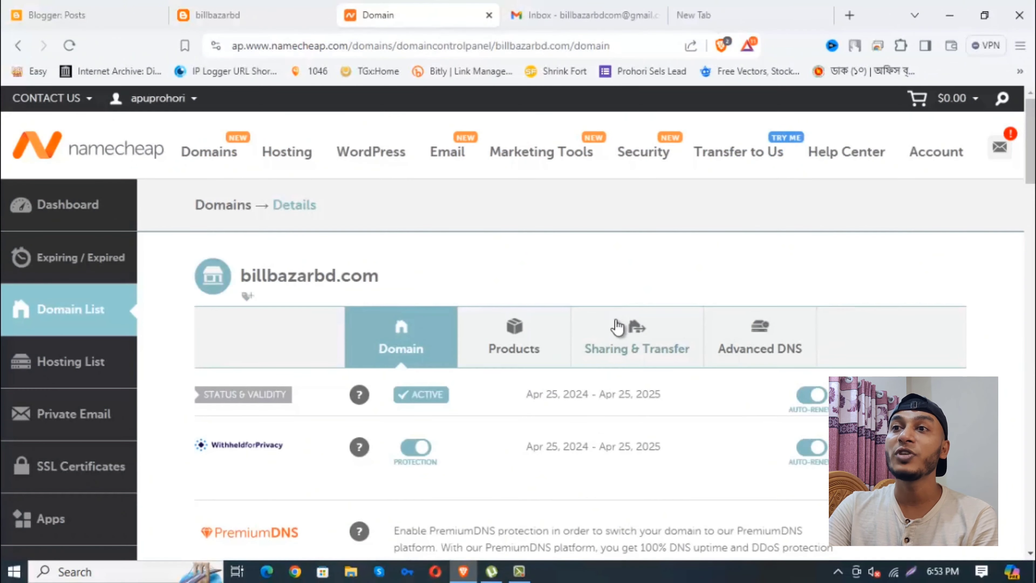
{"action": "scroll", "coordinate": [734, 282], "scroll_direction": "down", "scroll_amount": 2}
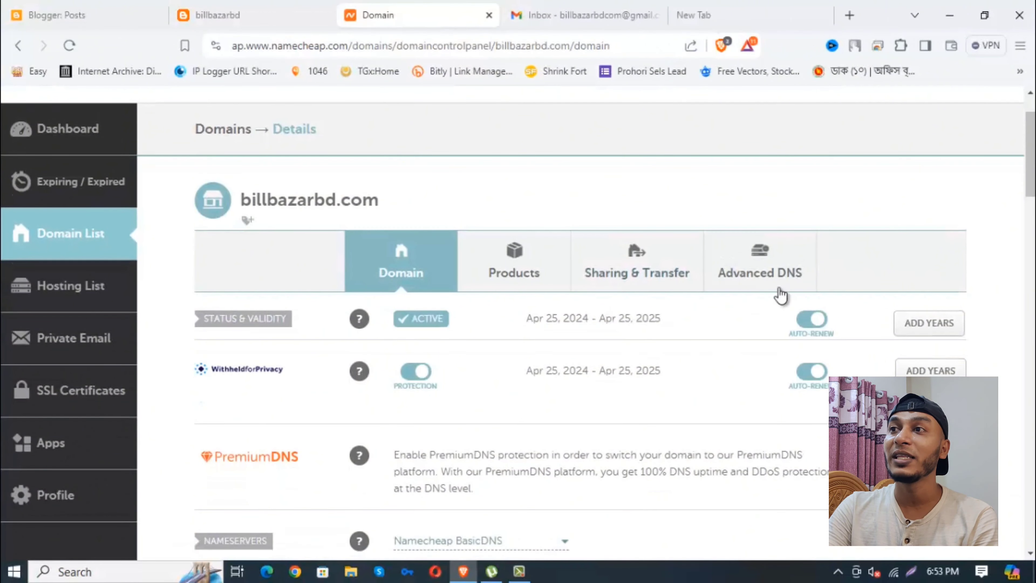
{"action": "left_click", "coordinate": [759, 270]}
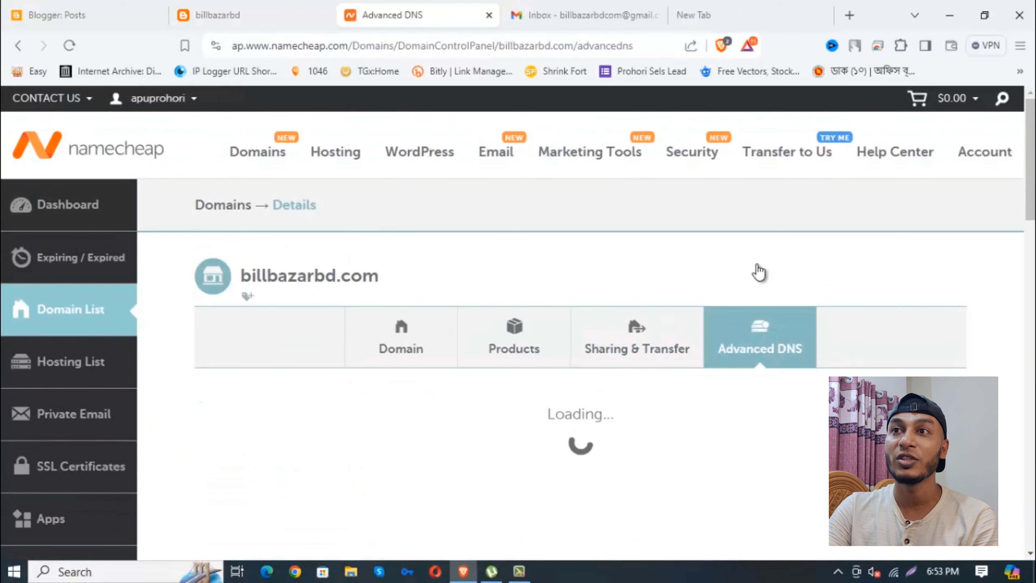
{"action": "left_click_drag", "start_coordinate": [385, 277], "coordinate": [246, 278]}
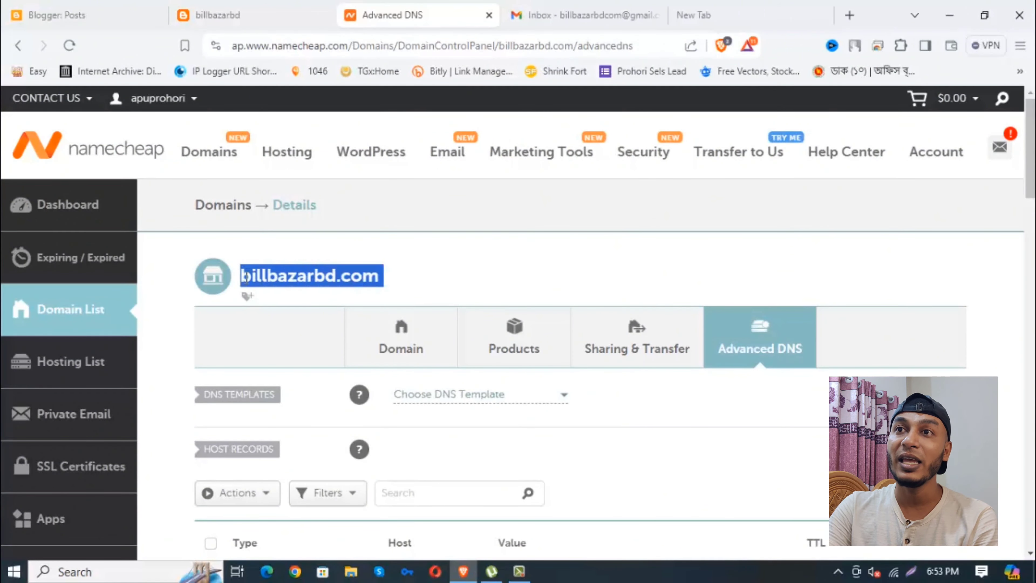
{"action": "right_click", "coordinate": [264, 278]}
{"action": "left_click", "coordinate": [312, 290]}
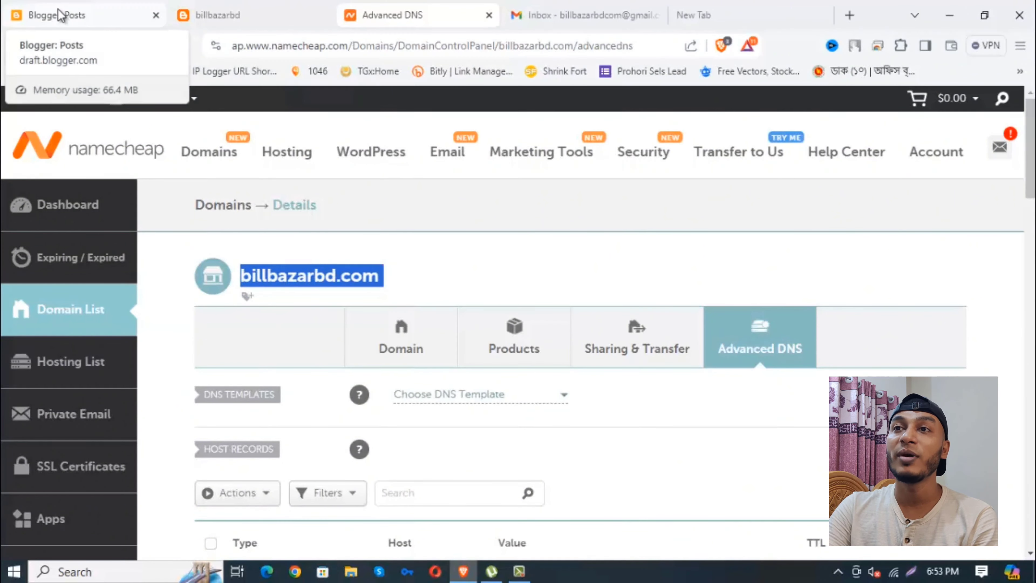
Switch to Blogger and open the Publishing section of the billbazarbd blog's settings
{"action": "left_click", "coordinate": [77, 19]}
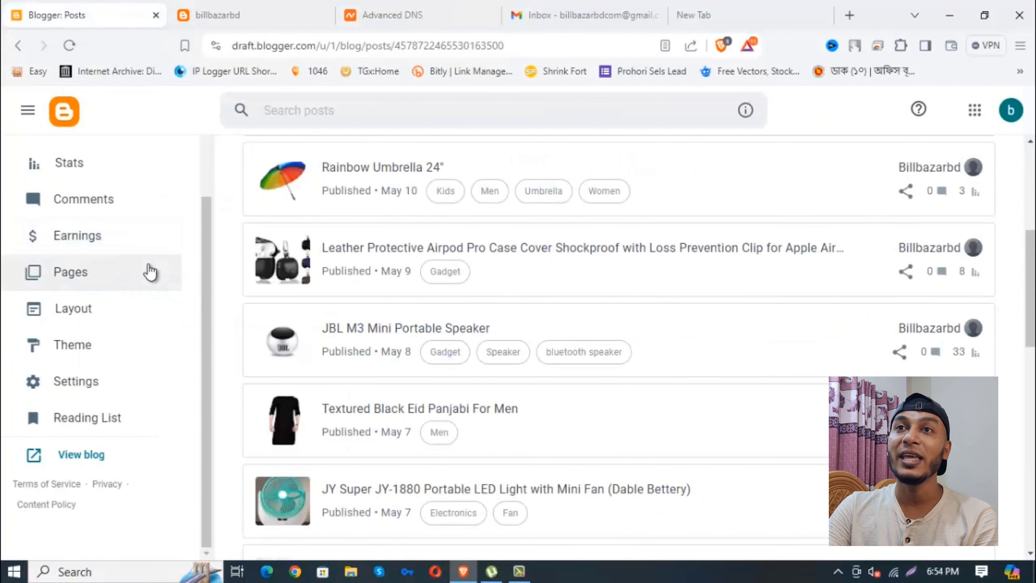
{"action": "left_click", "coordinate": [77, 387]}
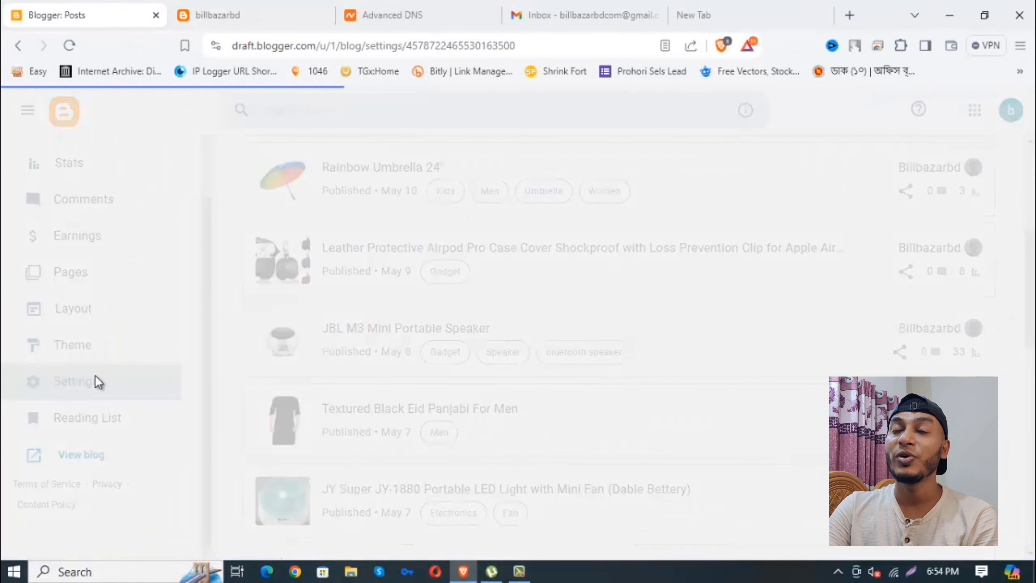
{"action": "scroll", "coordinate": [423, 321], "scroll_direction": "down", "scroll_amount": 10}
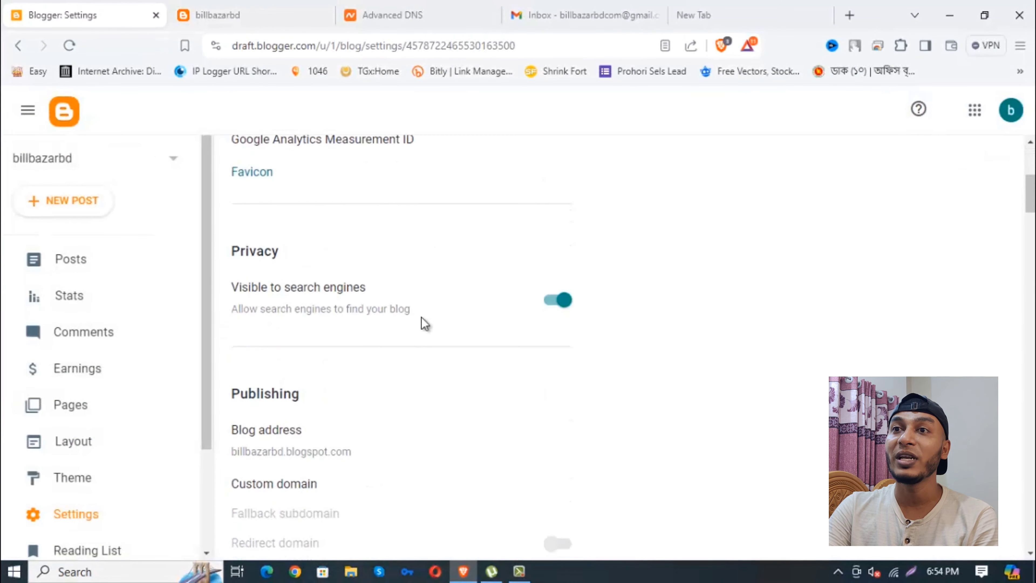
{"action": "scroll", "coordinate": [424, 324], "scroll_direction": "down", "scroll_amount": 1}
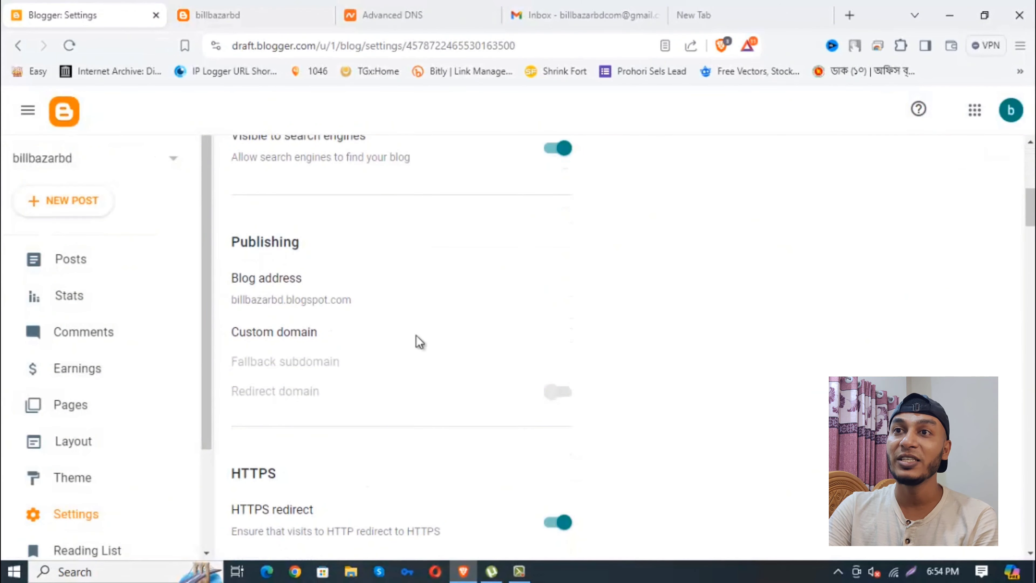
{"action": "left_click", "coordinate": [283, 337]}
{"action": "left_click", "coordinate": [462, 278]}
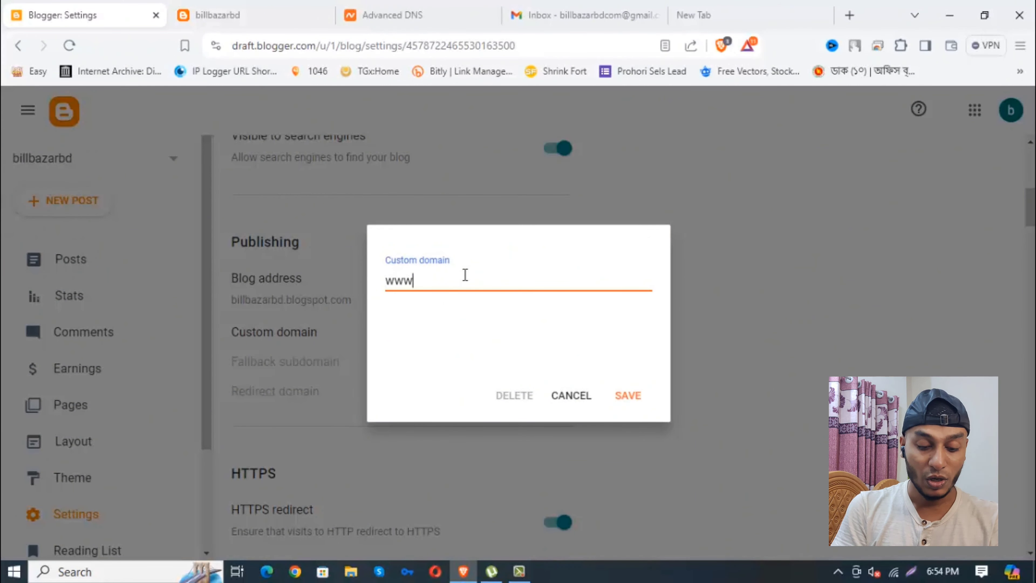
{"action": "type", "text": "www."}
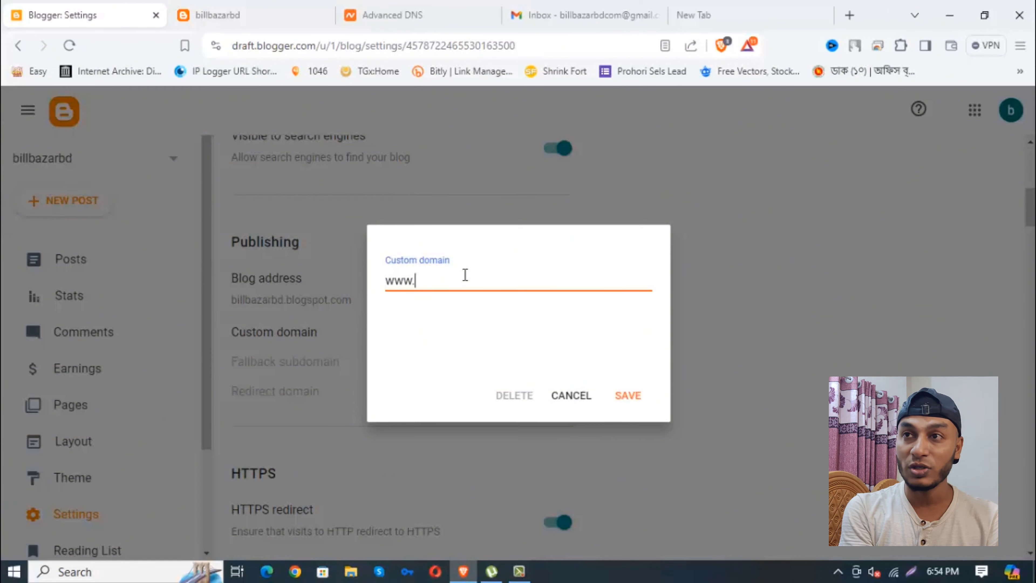
{"action": "type", "text": "billbazarbd.com"}
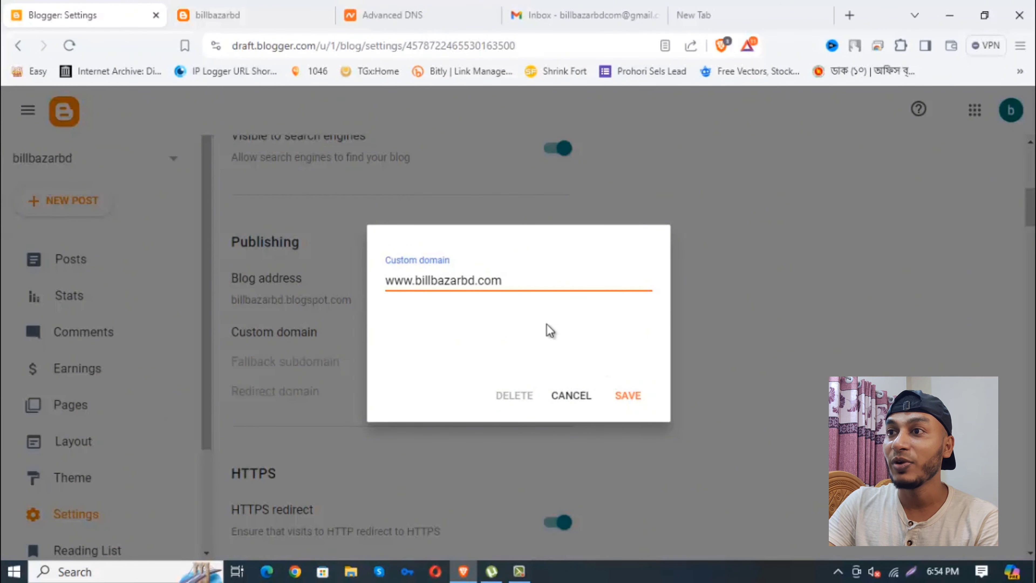
{"action": "left_click", "coordinate": [628, 398]}
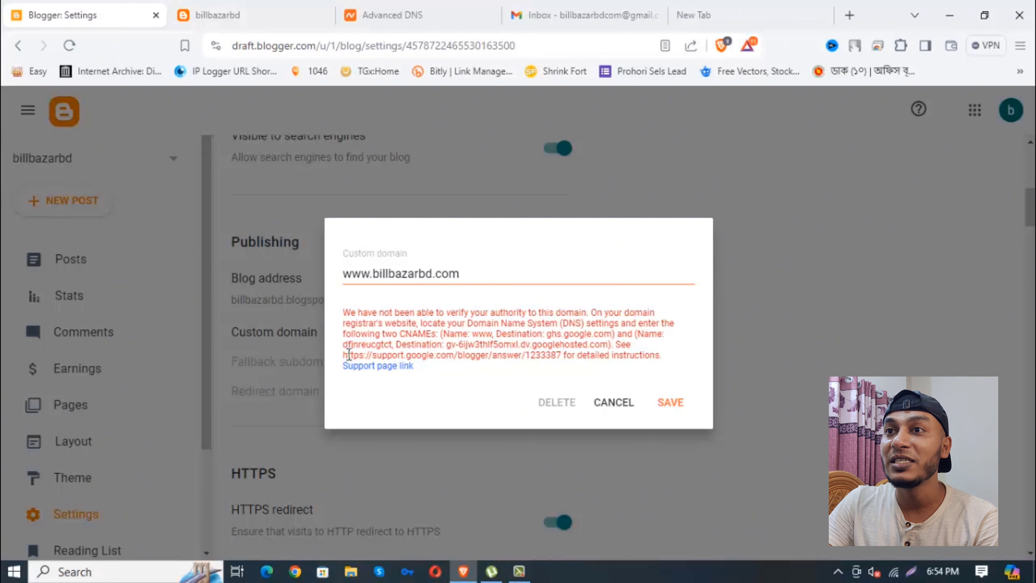
Open the support address from the custom domain error, support.google.com/blogger/answer/1233387, in the empty browser tab and find the A-record instructions
{"action": "left_click_drag", "start_coordinate": [343, 354], "coordinate": [516, 355]}
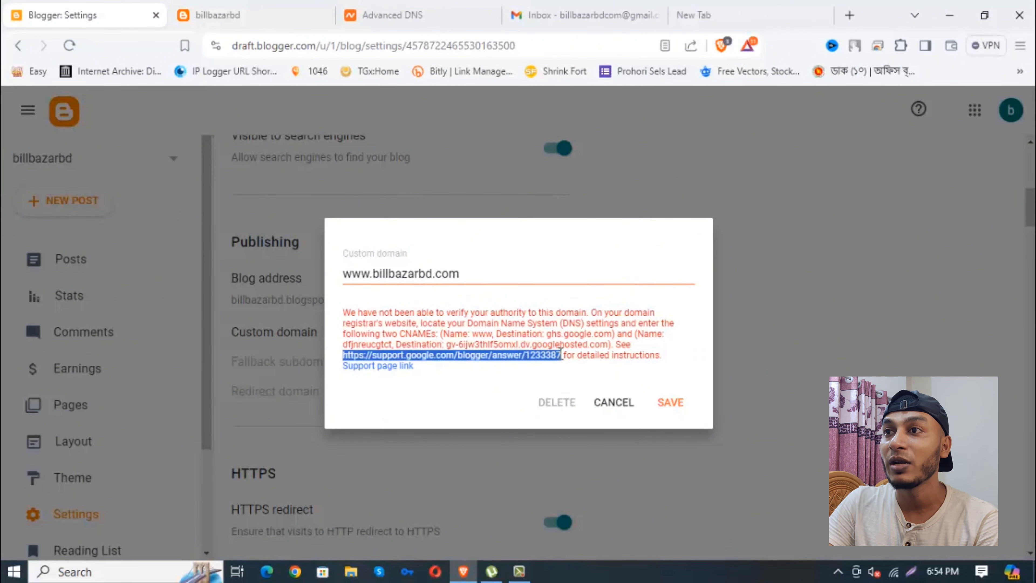
{"action": "right_click", "coordinate": [561, 361]}
{"action": "left_click", "coordinate": [577, 367]}
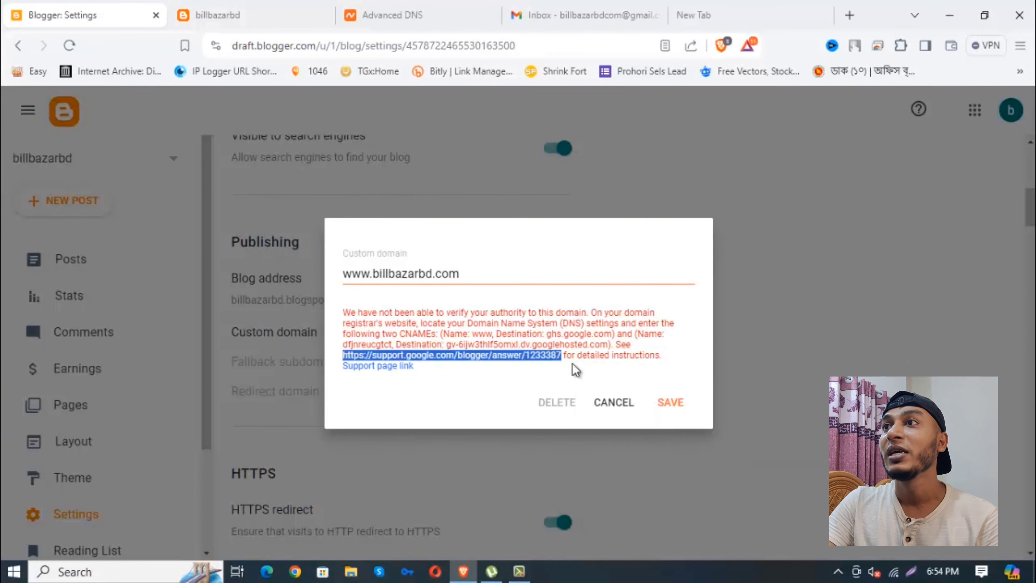
{"action": "left_click", "coordinate": [749, 9]}
{"action": "left_click", "coordinate": [469, 41]}
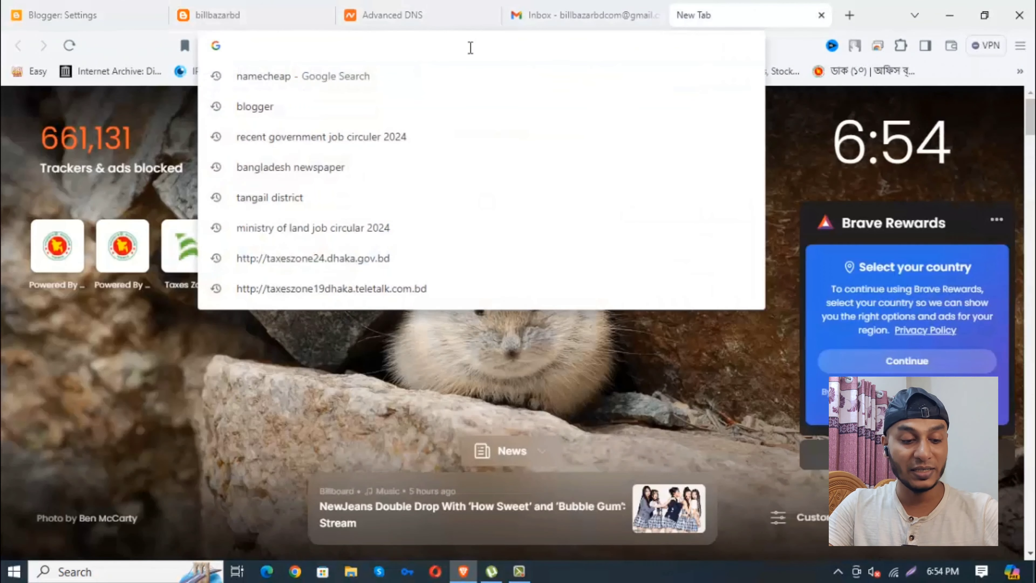
{"action": "key", "text": "ctrl+v"}
{"action": "key", "text": "Return"}
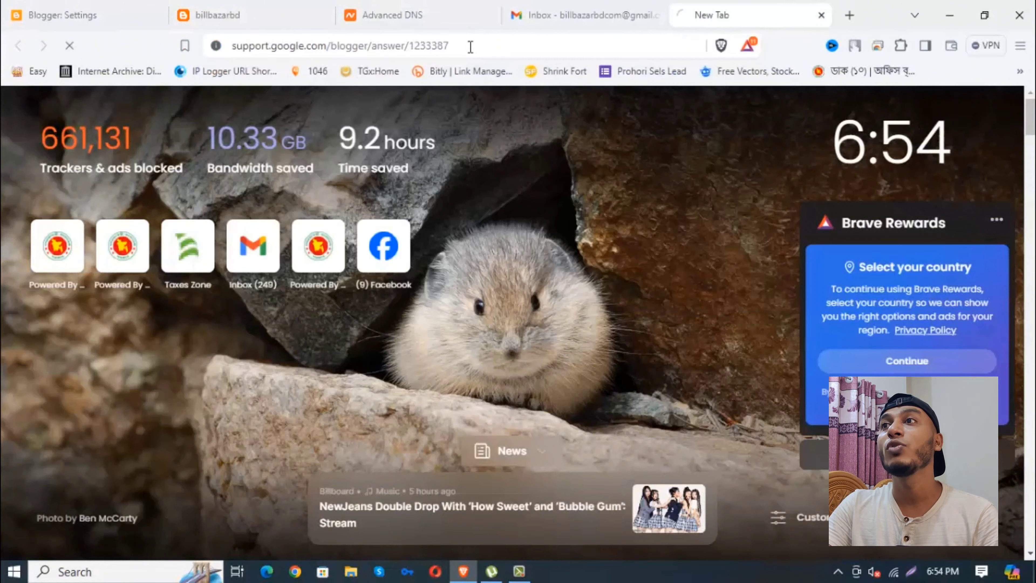
{"action": "scroll", "coordinate": [523, 316], "scroll_direction": "down", "scroll_amount": 10}
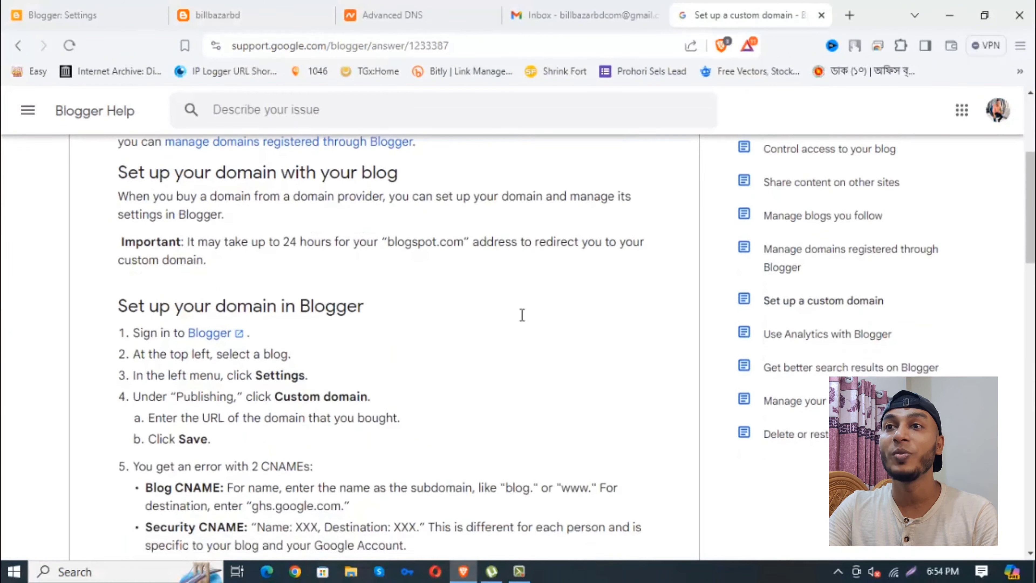
{"action": "scroll", "coordinate": [480, 315], "scroll_direction": "down", "scroll_amount": 10}
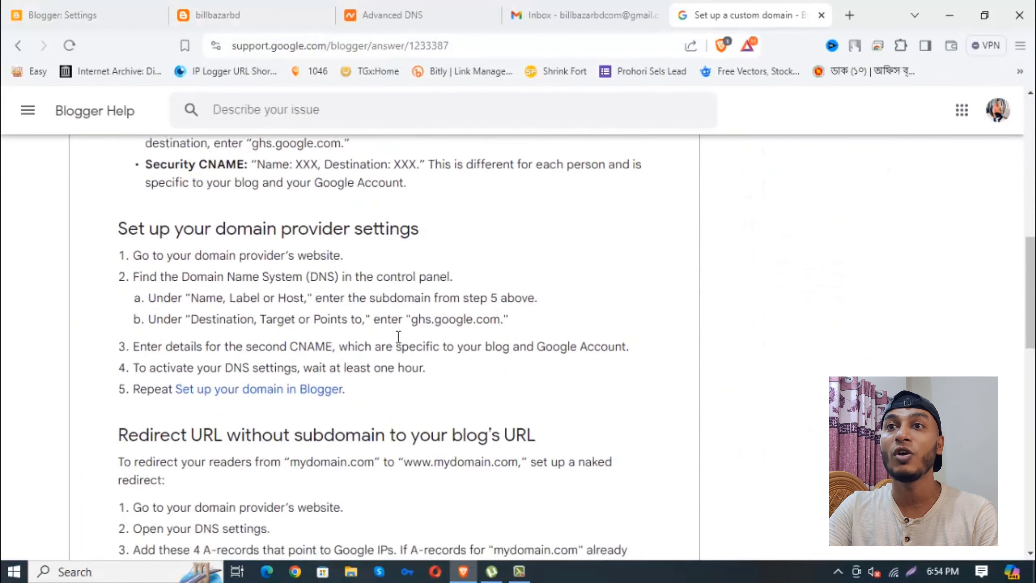
{"action": "scroll", "coordinate": [367, 285], "scroll_direction": "down", "scroll_amount": 1}
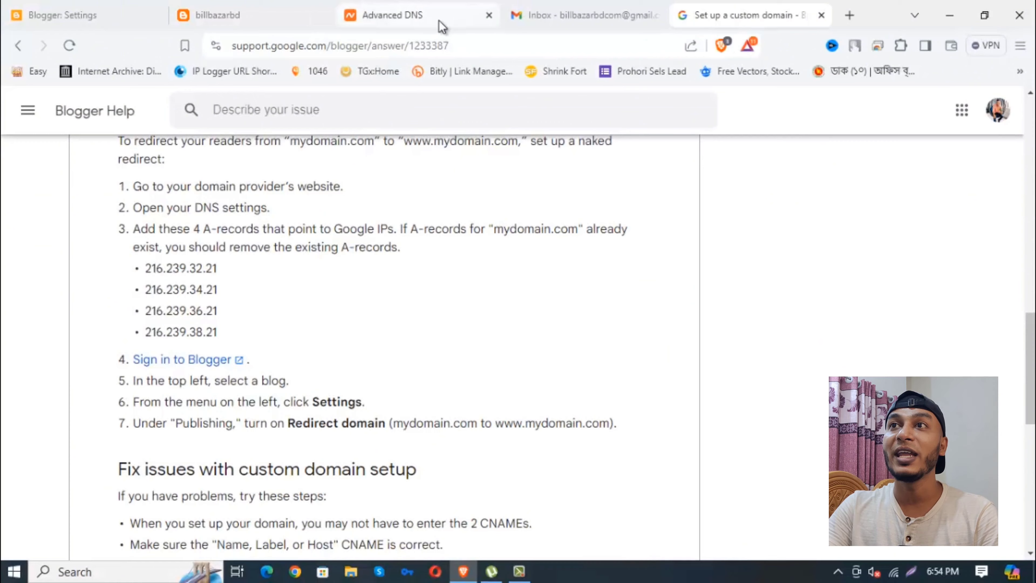
Return to Namecheap's Advanced DNS page and delete the www CNAME Record and the @ URL Redirect Record of billbazarbd.com
{"action": "left_click", "coordinate": [429, 18]}
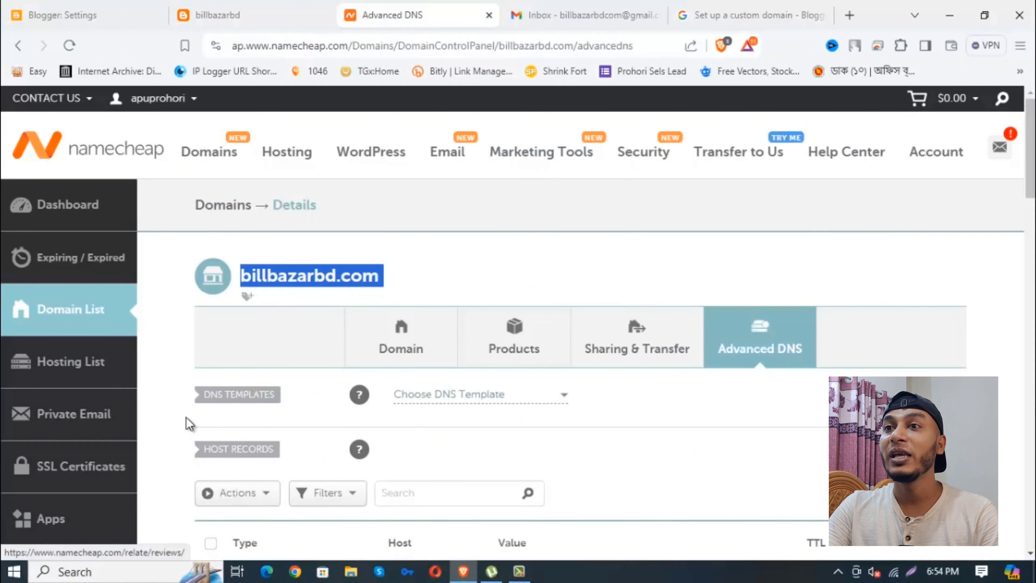
{"action": "scroll", "coordinate": [819, 368], "scroll_direction": "down", "scroll_amount": 5}
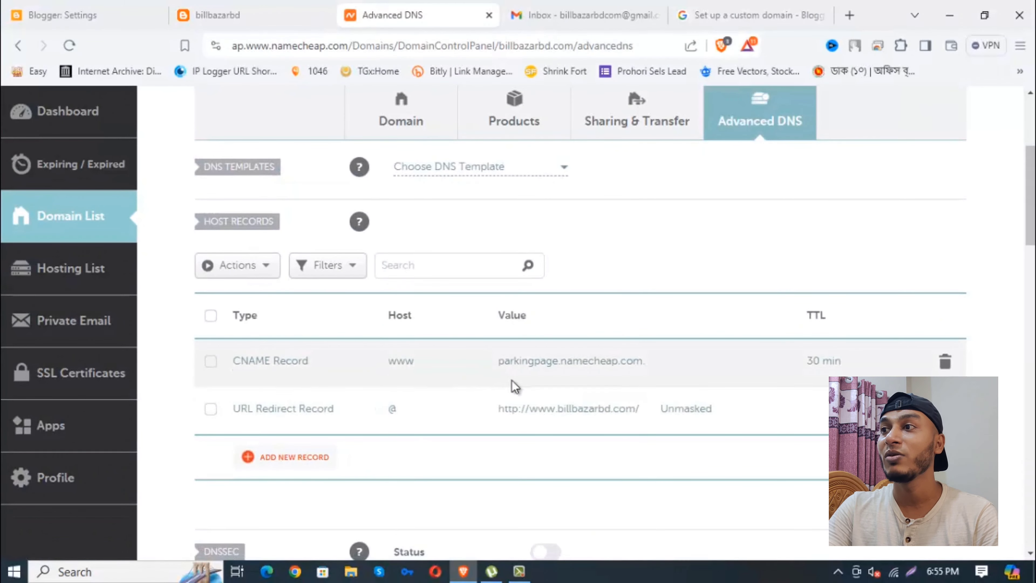
{"action": "left_click", "coordinate": [947, 362]}
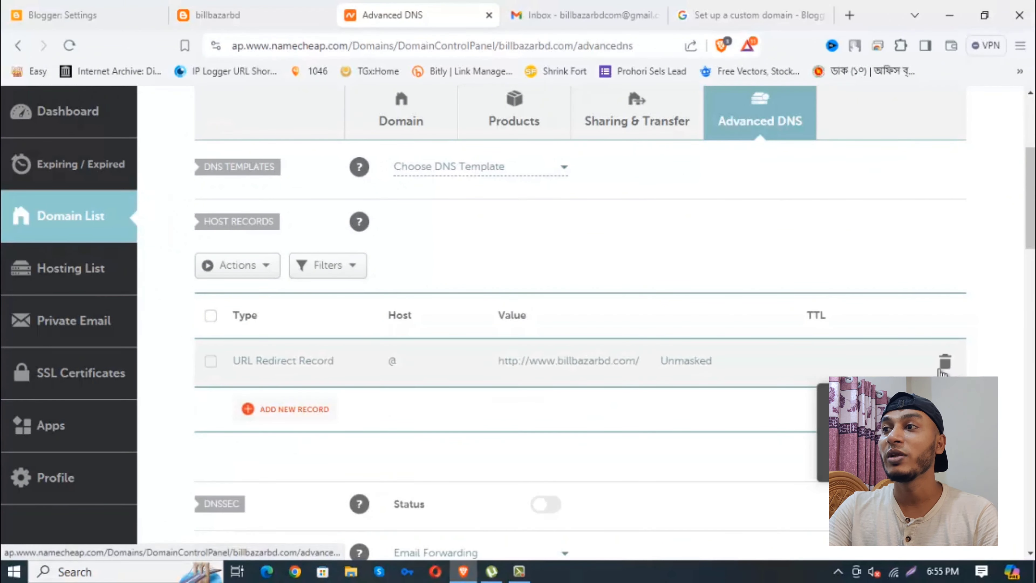
{"action": "left_click", "coordinate": [946, 362]}
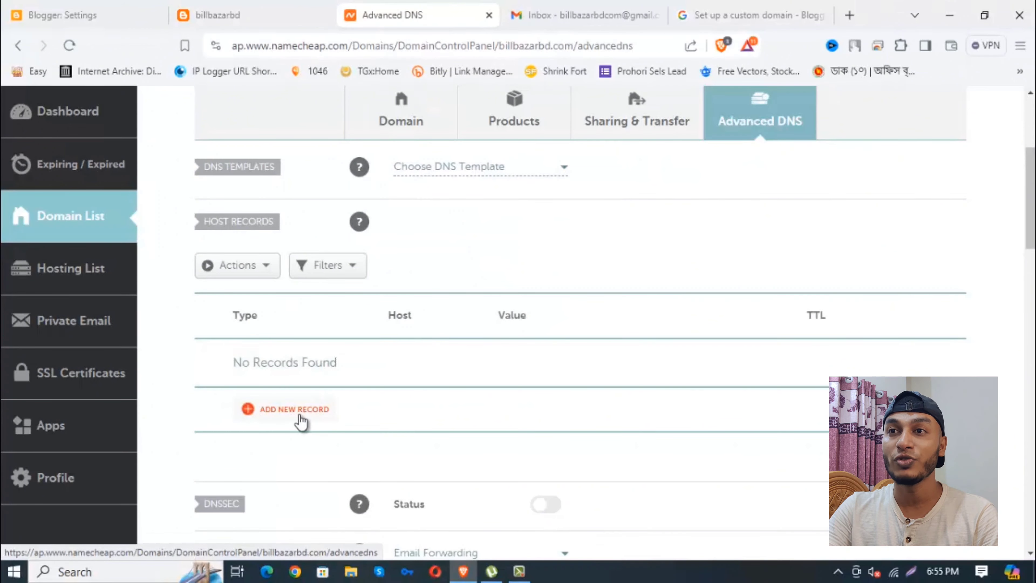
Add an A Record with host @ and the value 216.239.32.21, copied from the Blogger Help page, and save it
{"action": "left_click", "coordinate": [293, 409]}
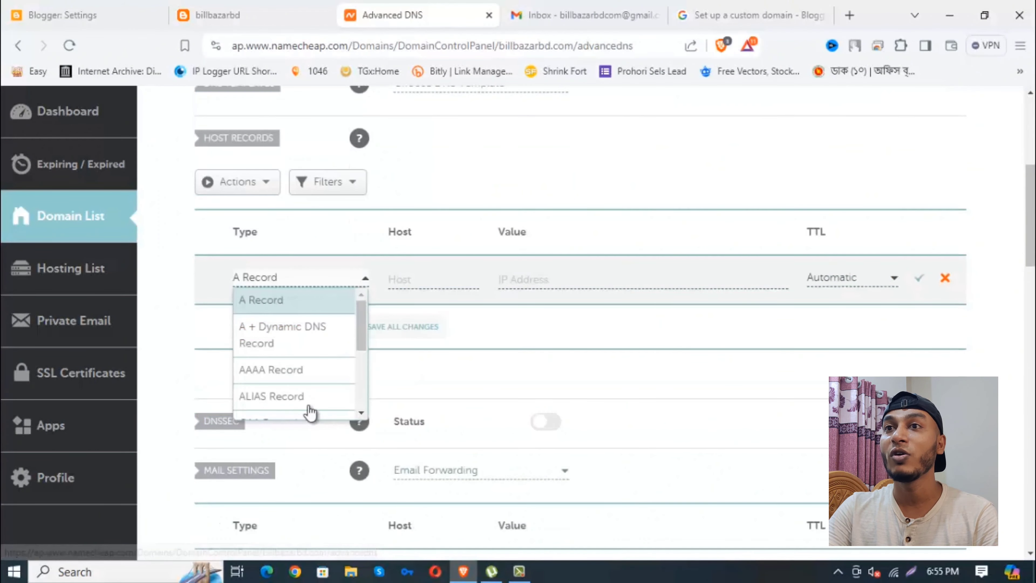
{"action": "left_click", "coordinate": [300, 309]}
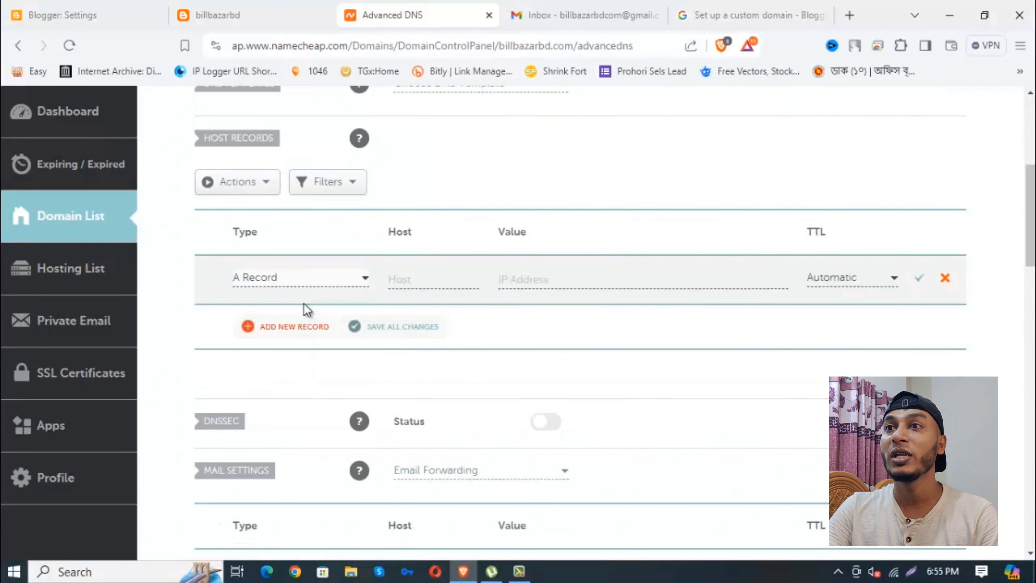
{"action": "left_click", "coordinate": [436, 283]}
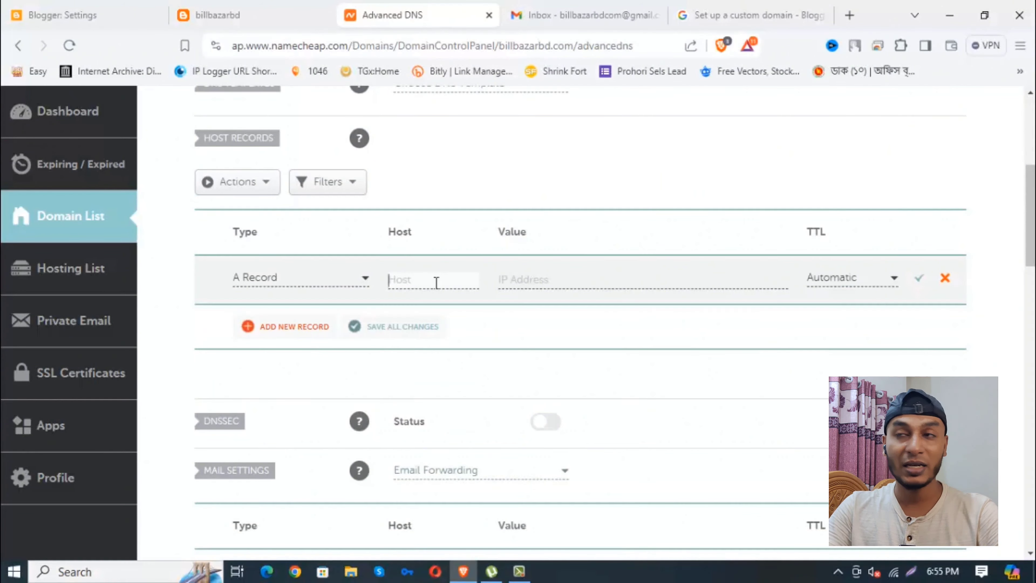
{"action": "type", "text": "@"}
{"action": "left_click", "coordinate": [571, 280]}
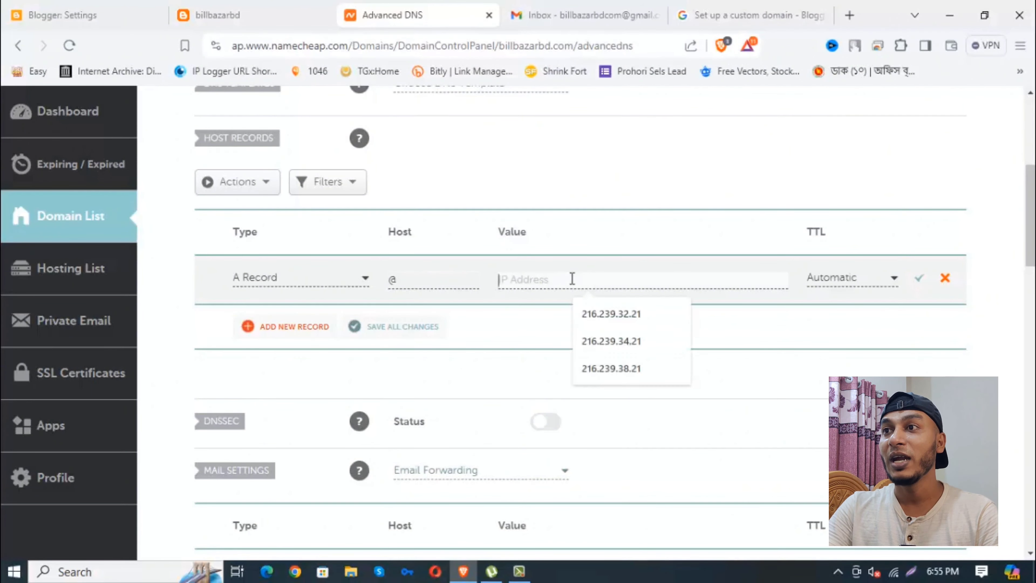
{"action": "left_click_drag", "start_coordinate": [734, 15], "coordinate": [613, 6]}
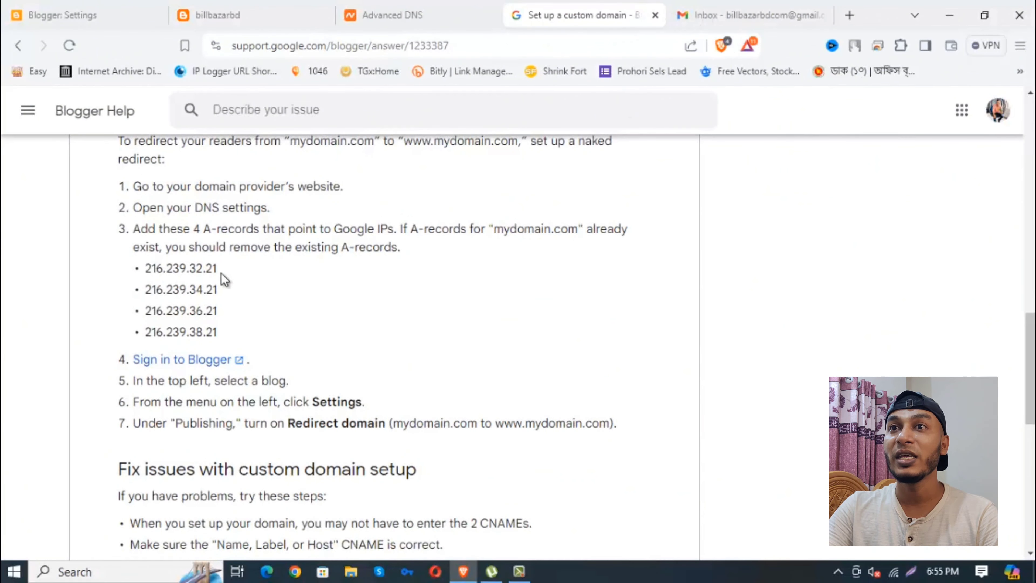
{"action": "left_click_drag", "start_coordinate": [217, 268], "coordinate": [149, 268]}
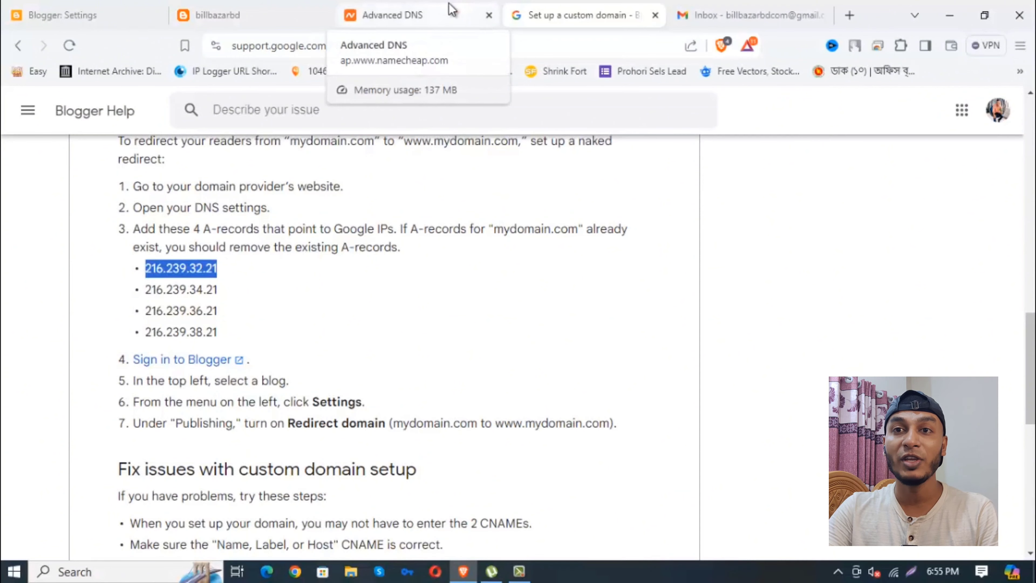
{"action": "left_click", "coordinate": [428, 18]}
{"action": "key", "text": "ctrl+v"}
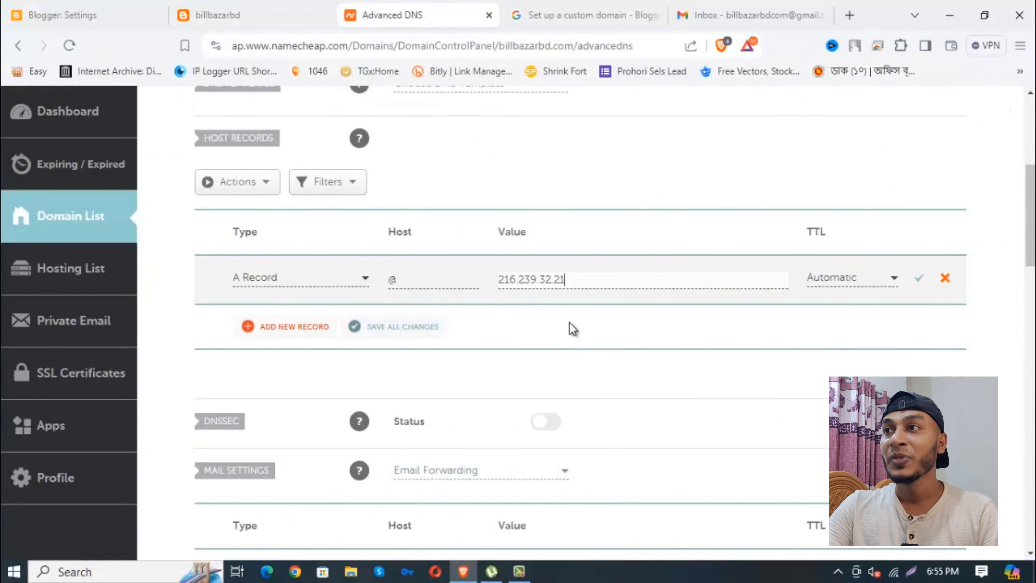
{"action": "left_click", "coordinate": [920, 280]}
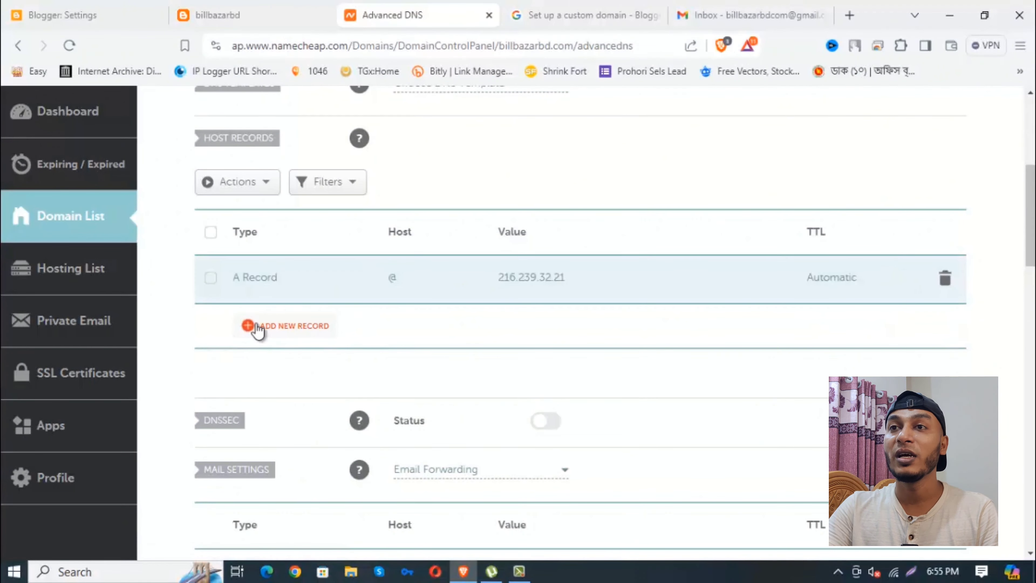
Add a second A Record with host @ and the value 216.239.34.21 from the Blogger Help page, and save it
{"action": "left_click", "coordinate": [261, 327]}
{"action": "left_click", "coordinate": [295, 358]}
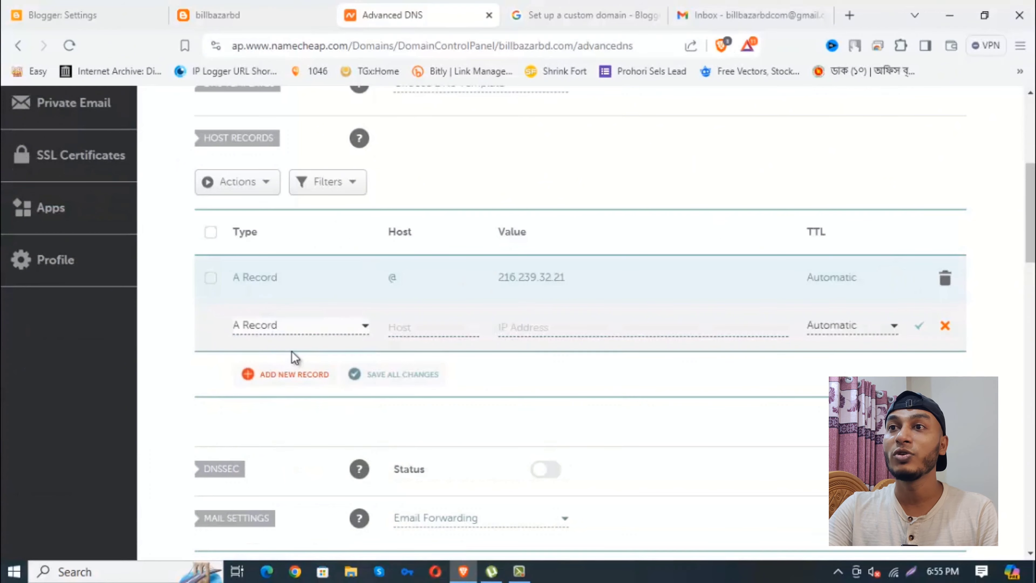
{"action": "left_click", "coordinate": [435, 328]}
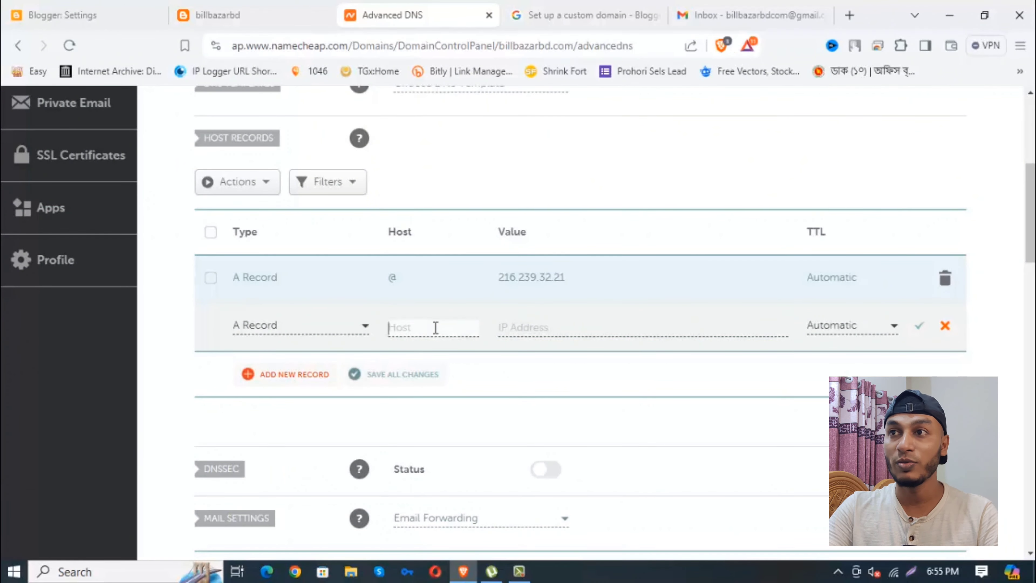
{"action": "type", "text": "@"}
{"action": "left_click", "coordinate": [560, 329]}
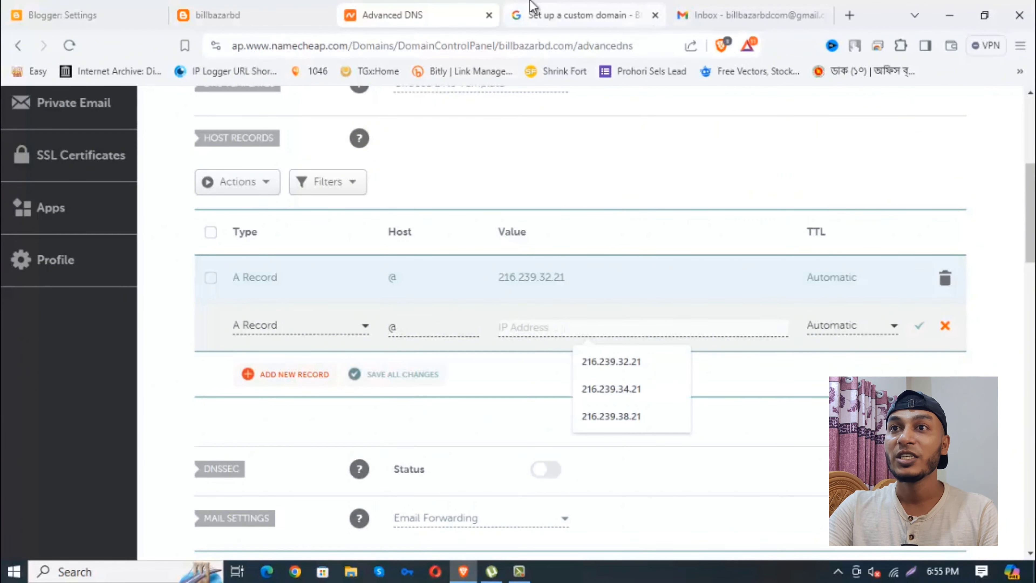
{"action": "left_click", "coordinate": [583, 15]}
{"action": "left_click_drag", "start_coordinate": [219, 290], "coordinate": [148, 290]}
{"action": "key", "text": "ctrl+c"}
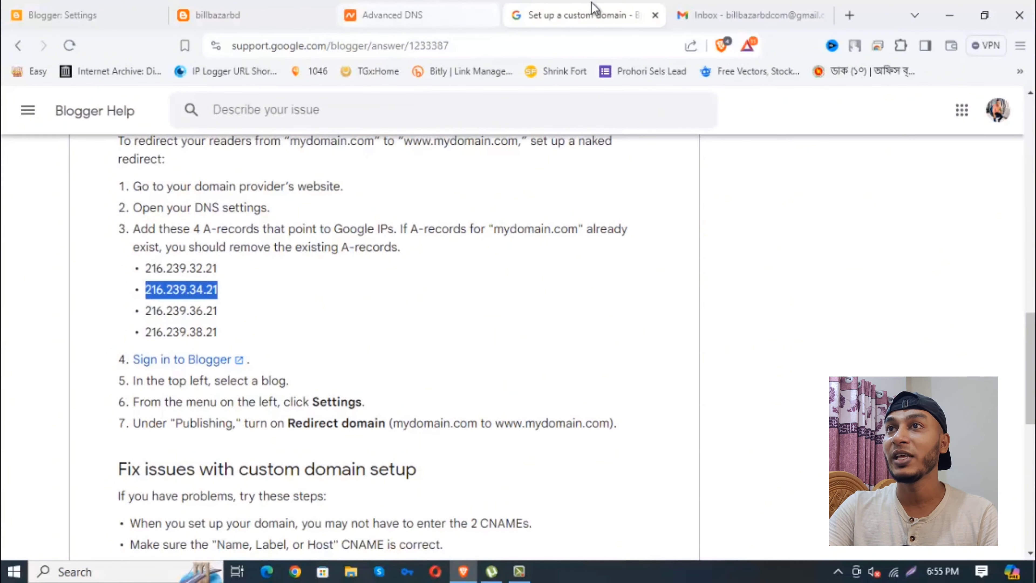
{"action": "left_click", "coordinate": [370, 3]}
{"action": "key", "text": "ctrl+v"}
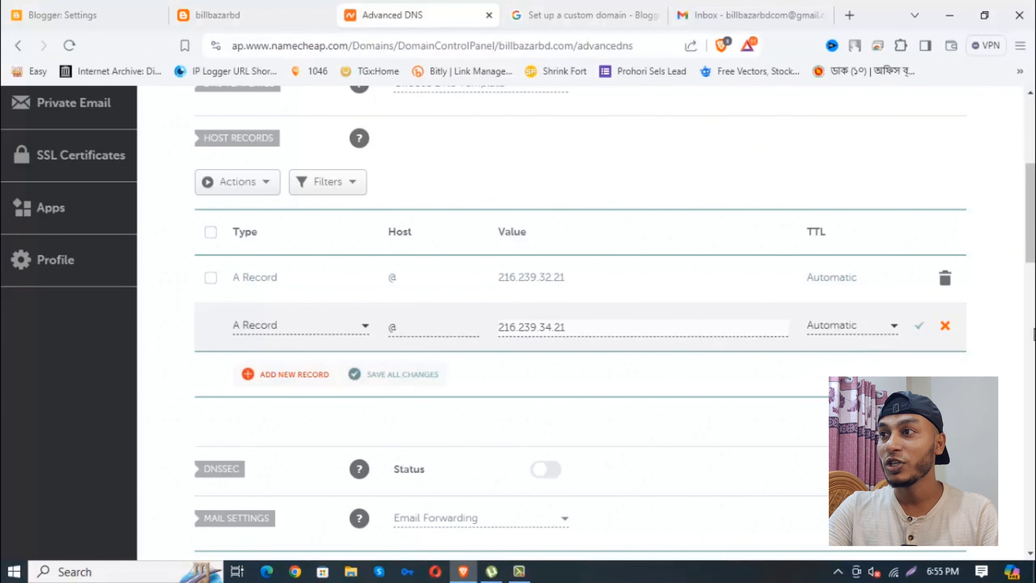
{"action": "left_click", "coordinate": [921, 327]}
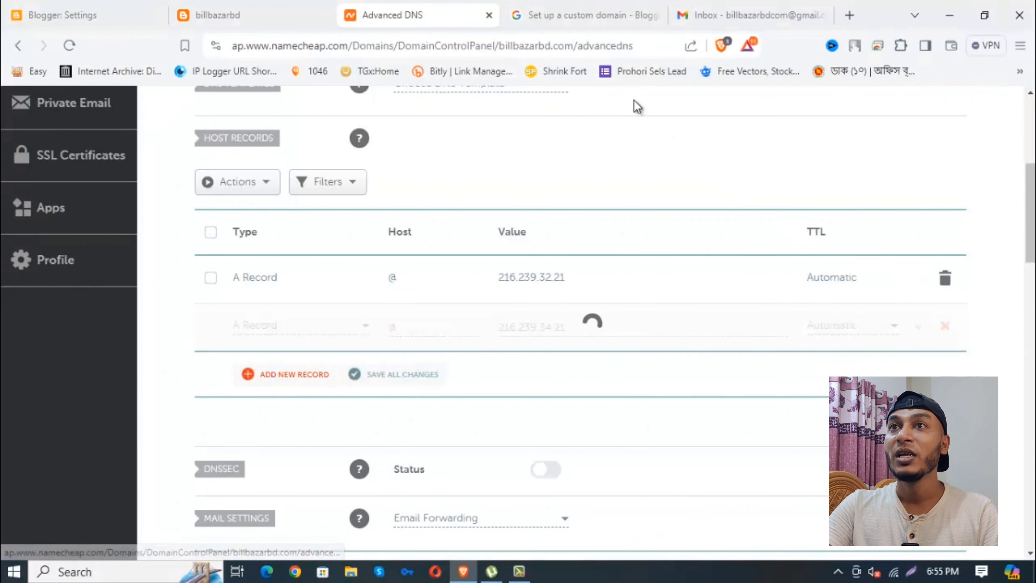
Copy 216.239.36.21 from the Blogger Help page and enter it in a third A Record with host @
{"action": "left_click", "coordinate": [242, 4]}
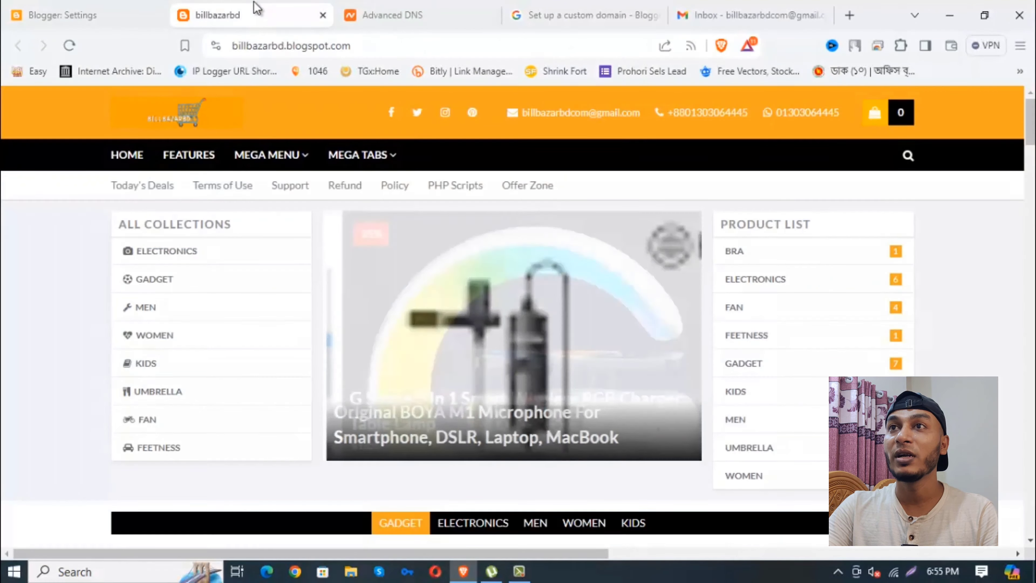
{"action": "left_click", "coordinate": [400, 5]}
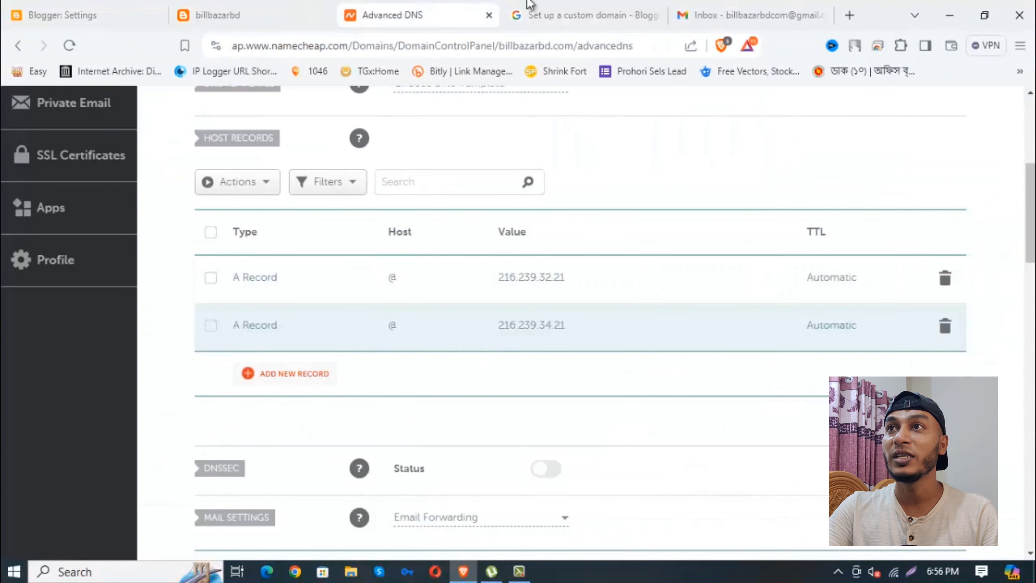
{"action": "left_click", "coordinate": [573, 13]}
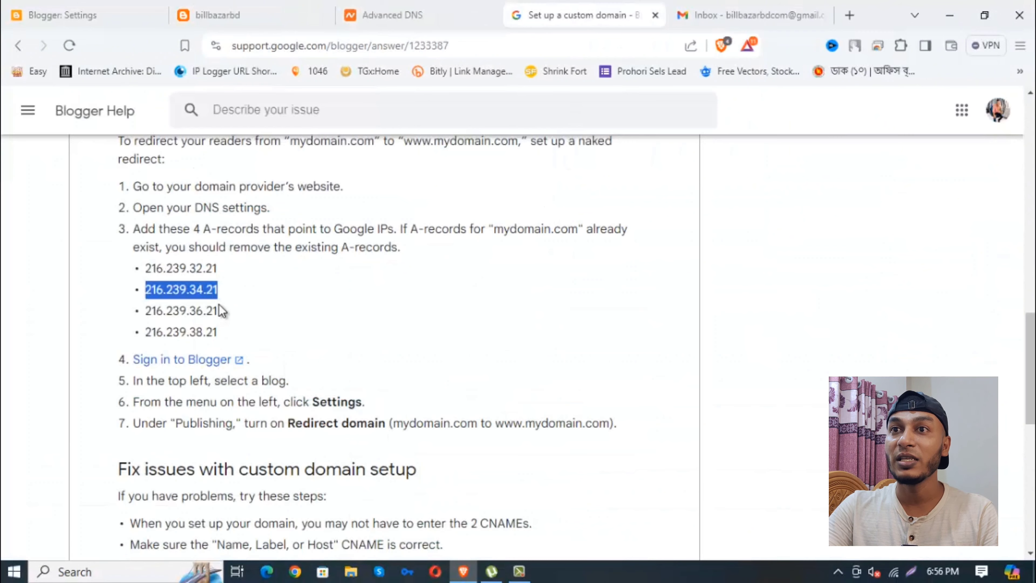
{"action": "left_click_drag", "start_coordinate": [221, 312], "coordinate": [145, 310]}
{"action": "key", "text": "ctrl+c"}
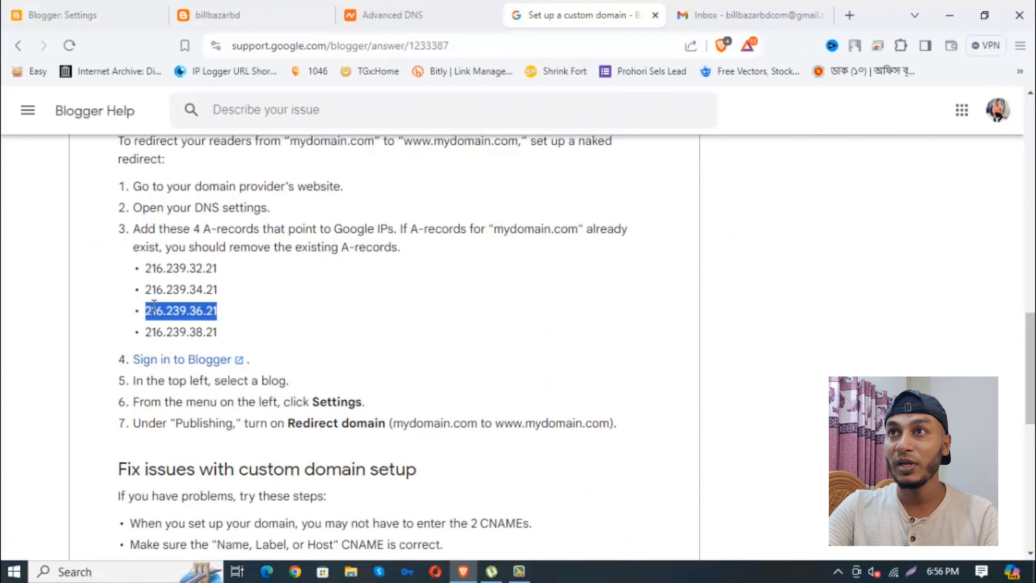
{"action": "left_click", "coordinate": [393, 12]}
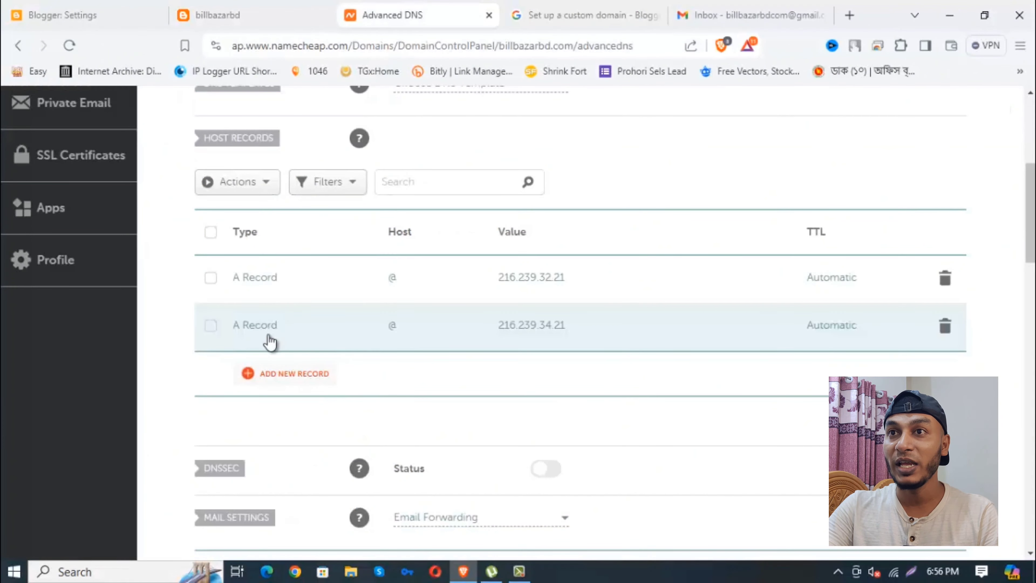
{"action": "left_click", "coordinate": [259, 376]}
{"action": "left_click", "coordinate": [314, 349]}
{"action": "left_click", "coordinate": [442, 328]}
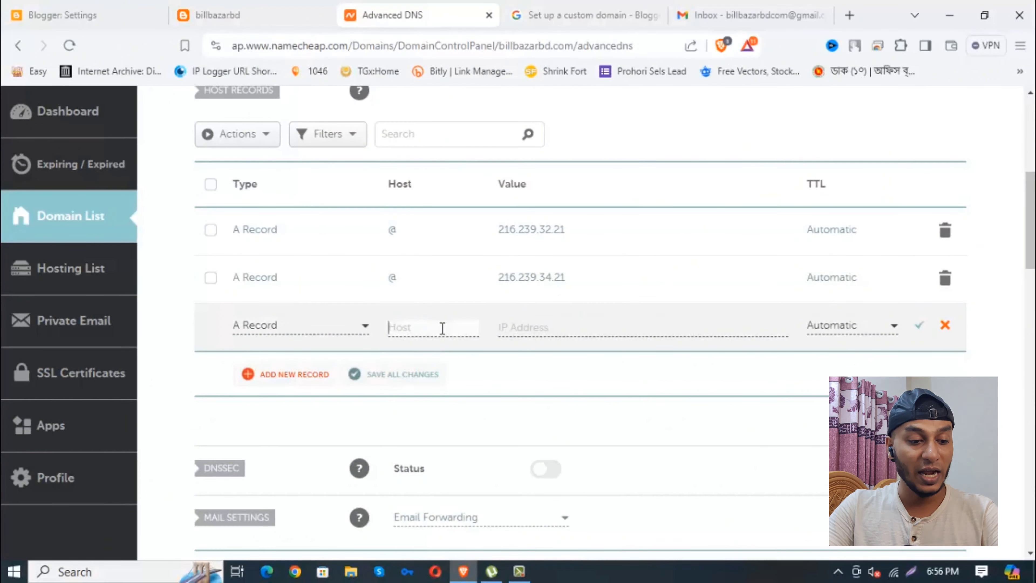
{"action": "left_click", "coordinate": [570, 331]}
{"action": "key", "text": "ctrl+v"}
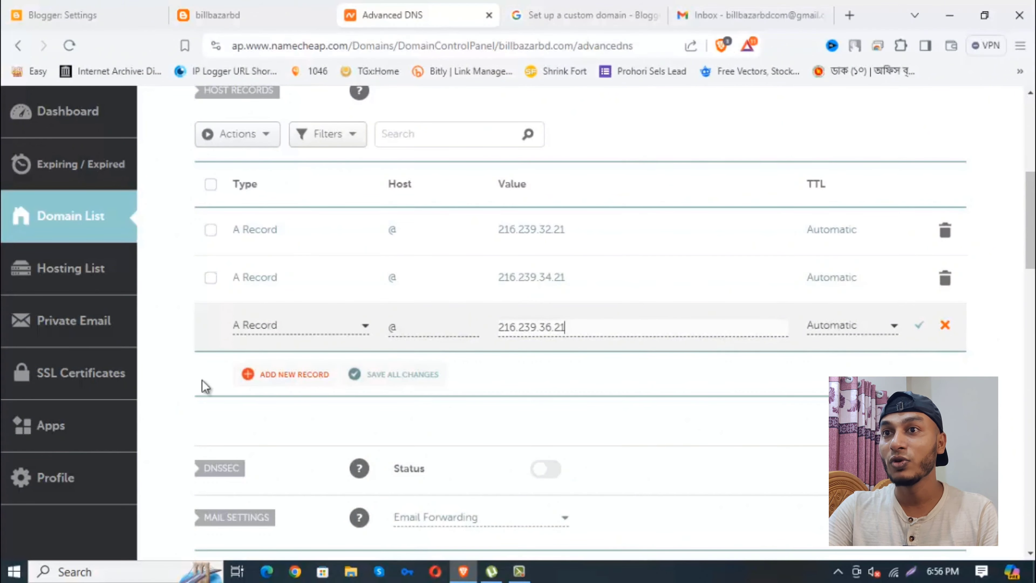
Add a fourth A Record with host @ and the value 216.239.38.21 from Blogger Help, and save both pending records
{"action": "left_click", "coordinate": [302, 375]}
{"action": "left_click", "coordinate": [302, 325]}
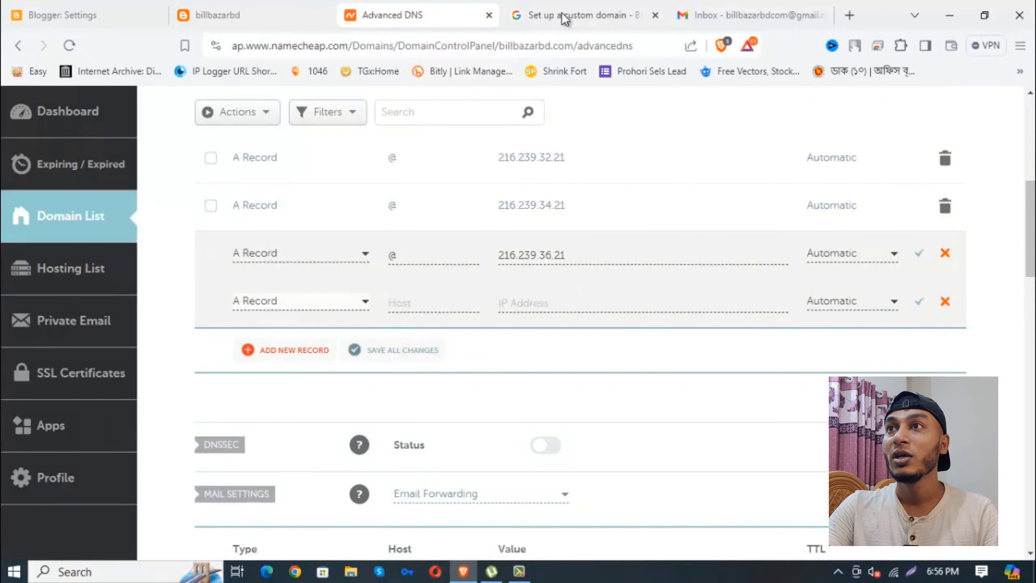
{"action": "left_click", "coordinate": [565, 17]}
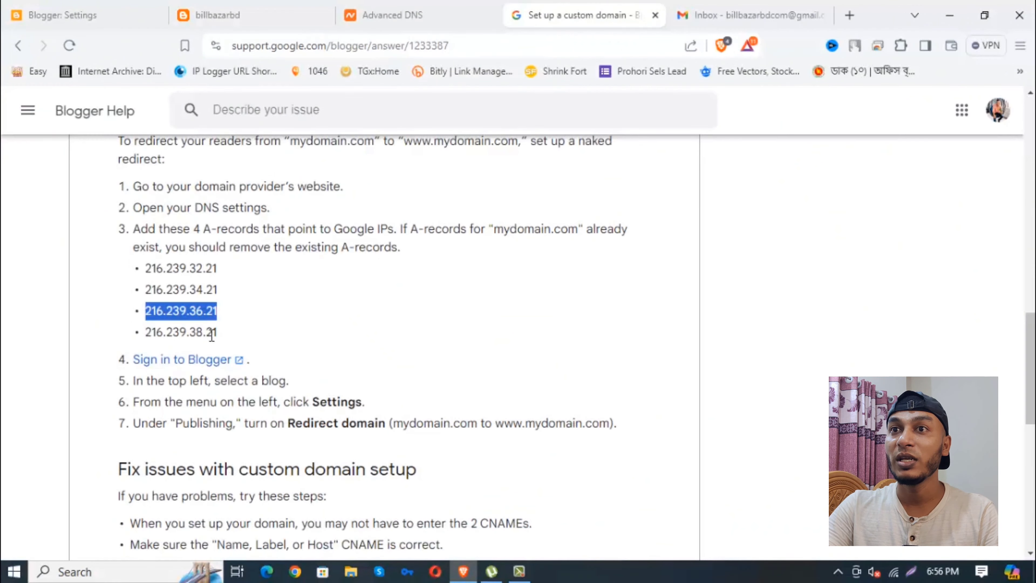
{"action": "left_click_drag", "start_coordinate": [217, 333], "coordinate": [147, 334]}
{"action": "key", "text": "ctrl+c"}
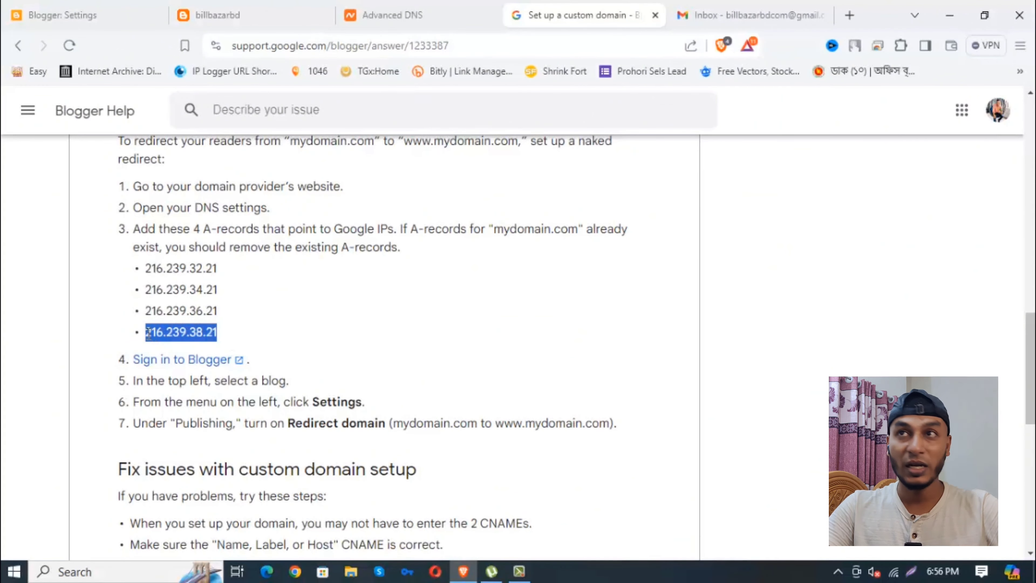
{"action": "left_click", "coordinate": [388, 12]}
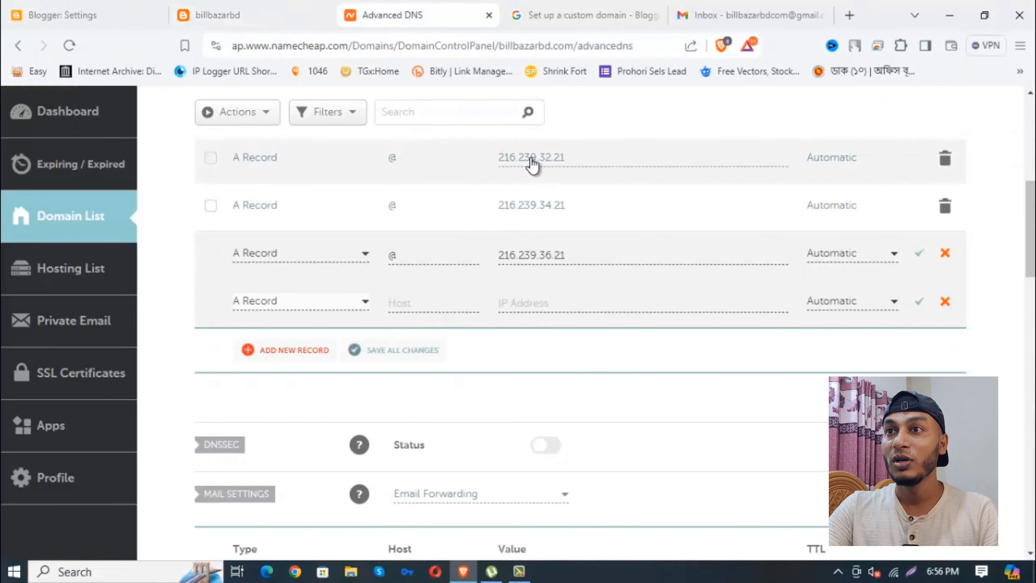
{"action": "left_click", "coordinate": [451, 306]}
{"action": "type", "text": "@"}
{"action": "left_click", "coordinate": [589, 304]}
{"action": "key", "text": "ctrl+v"}
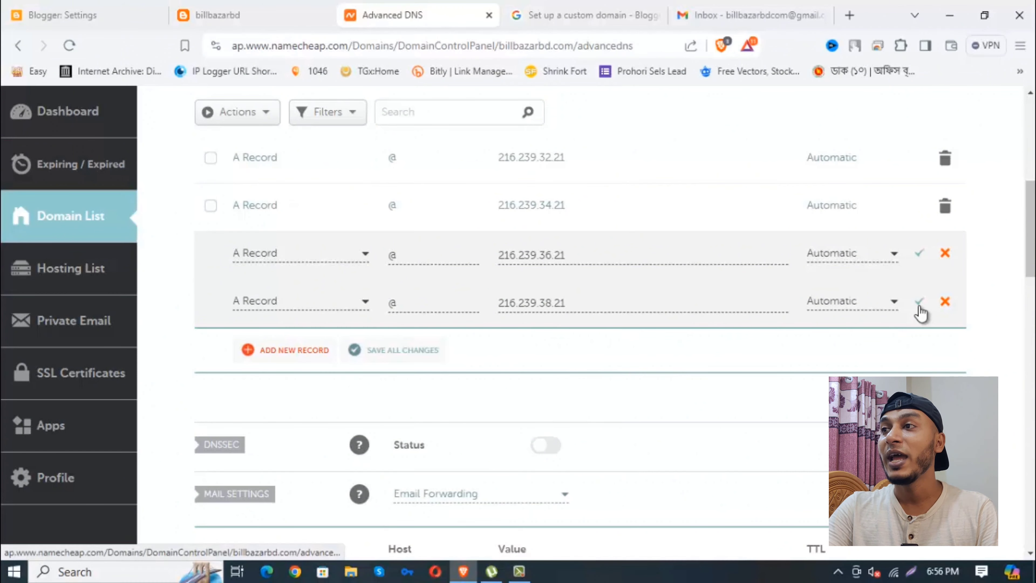
{"action": "left_click", "coordinate": [923, 258]}
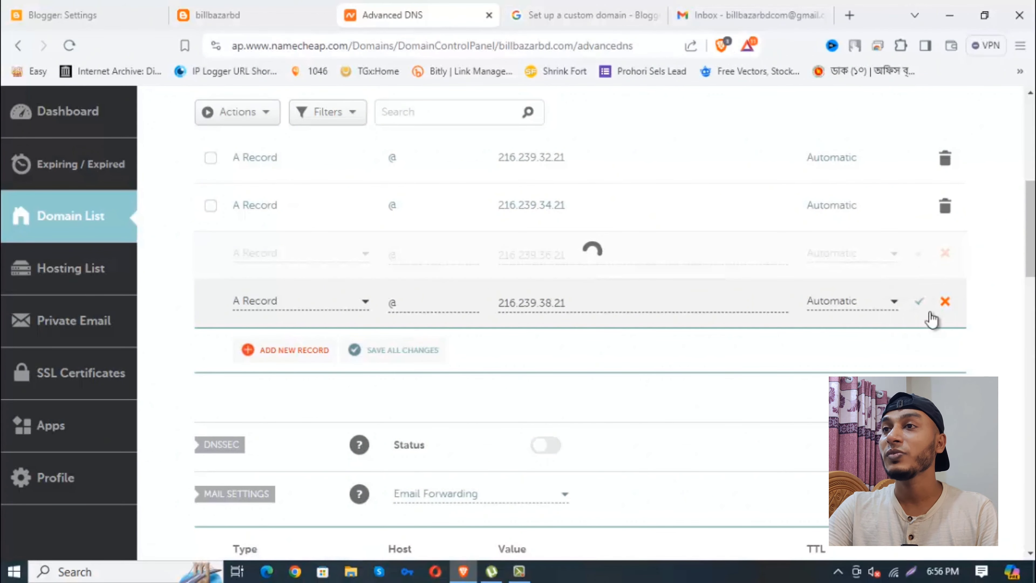
{"action": "left_click", "coordinate": [921, 302]}
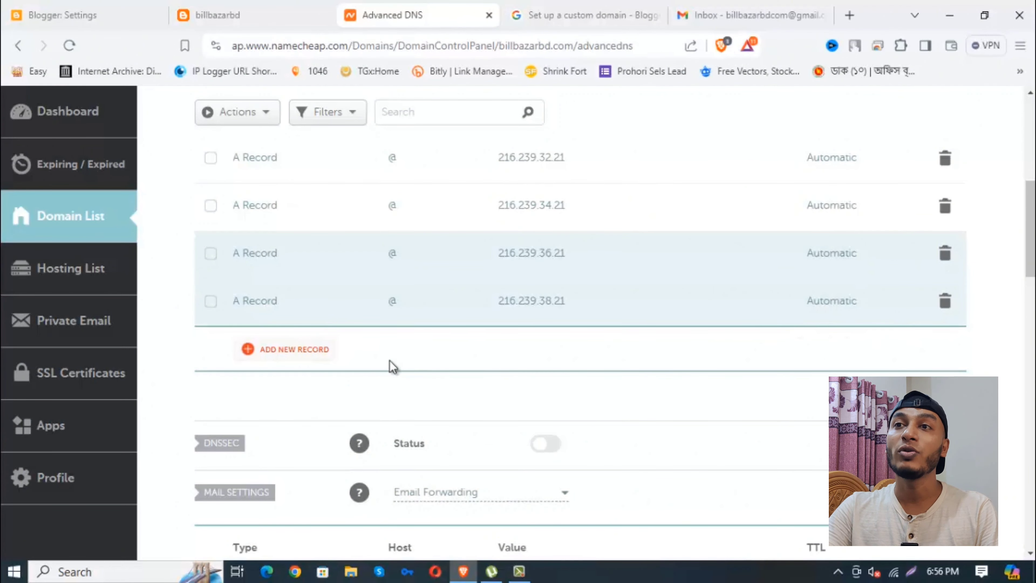
{"action": "left_click", "coordinate": [292, 359]}
{"action": "scroll", "coordinate": [310, 417], "scroll_direction": "down", "scroll_amount": 1}
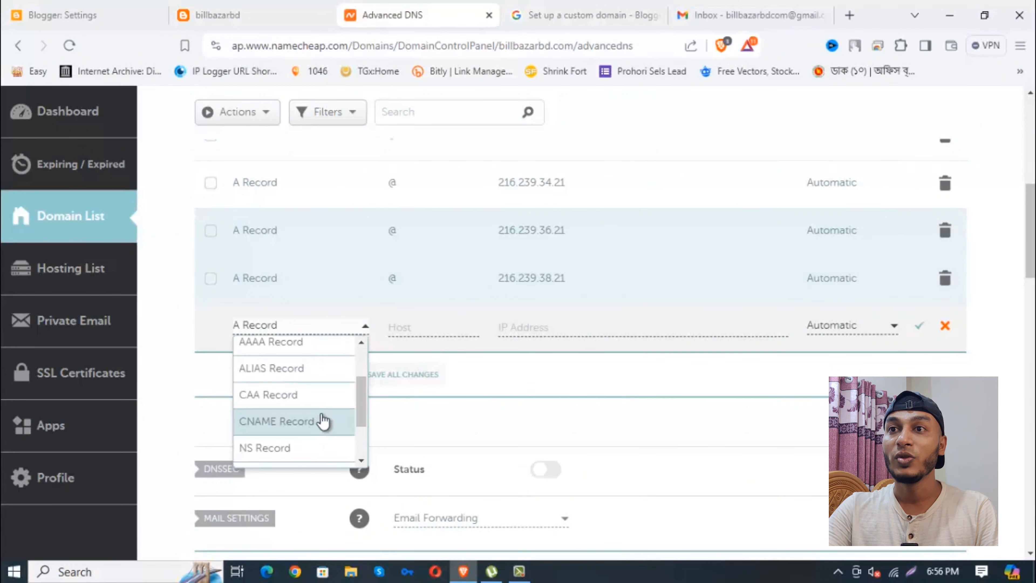
{"action": "left_click", "coordinate": [286, 426]}
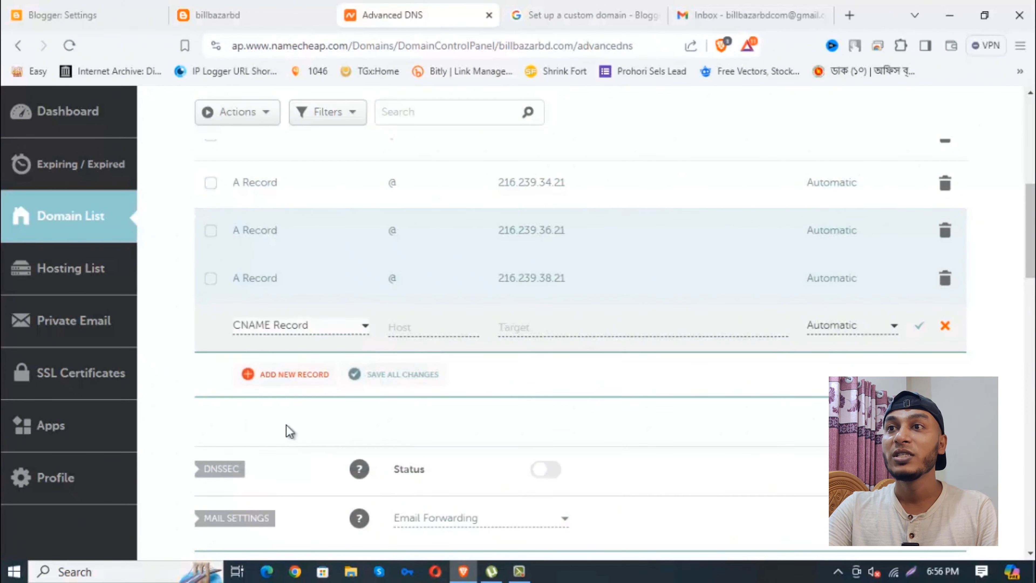
{"action": "left_click", "coordinate": [438, 325]}
{"action": "type", "text": "ww"}
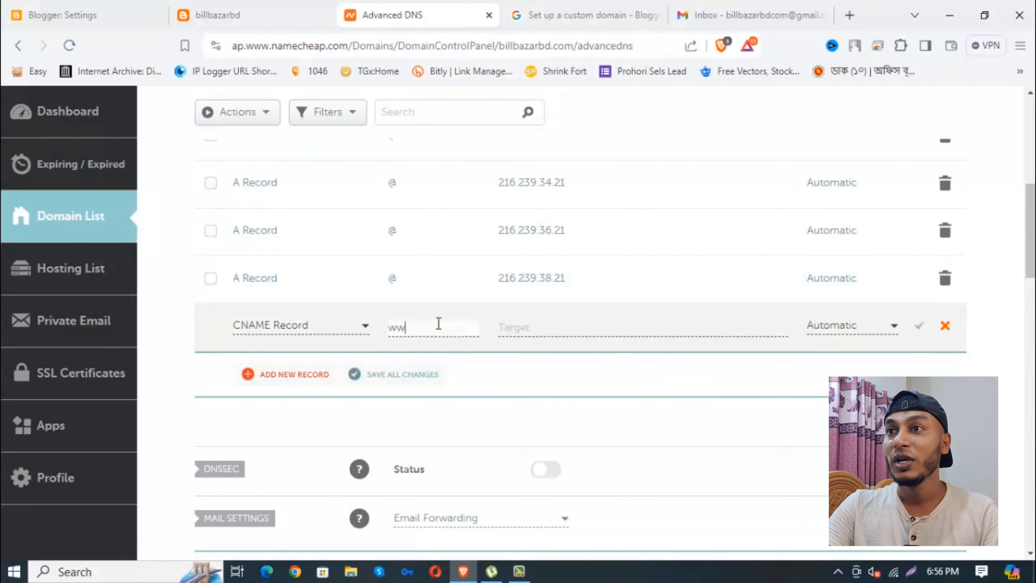
{"action": "type", "text": "w"}
{"action": "left_click", "coordinate": [543, 329]}
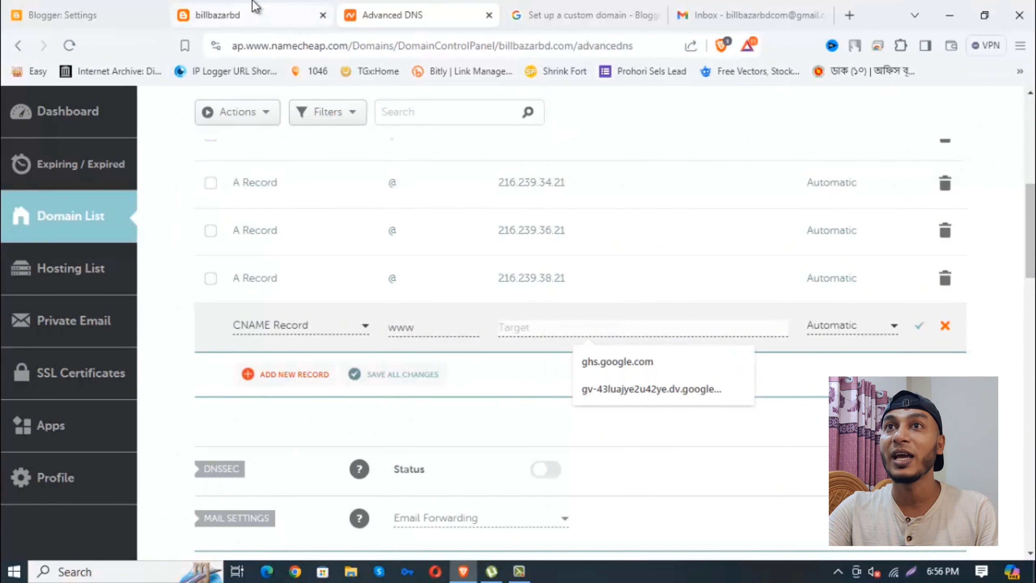
Copy ghs.google.com from Blogger's custom domain message into the target of the www CNAME Record in Namecheap, and save the record
{"action": "left_click", "coordinate": [92, 13]}
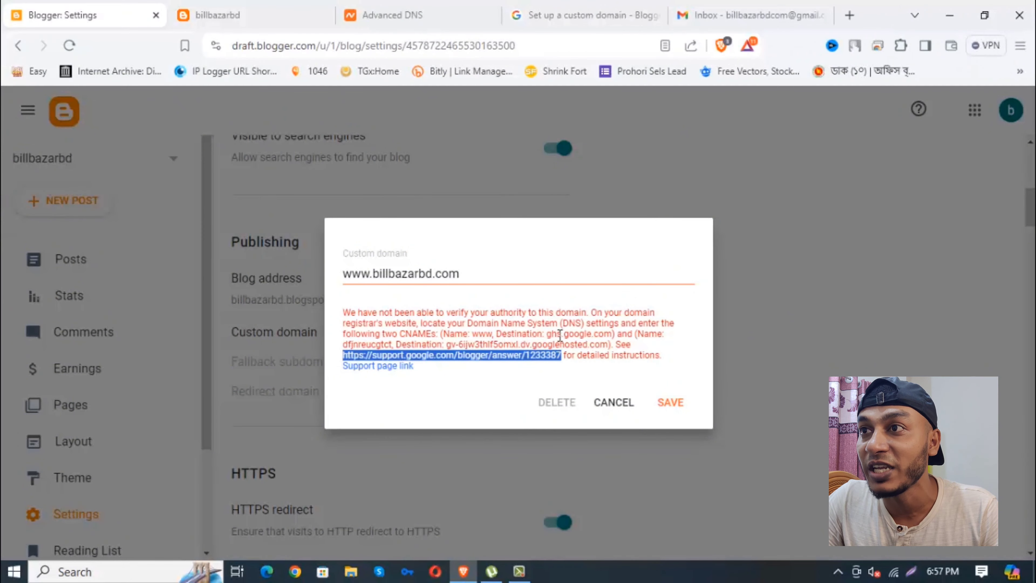
{"action": "left_click_drag", "start_coordinate": [547, 334], "coordinate": [607, 335]}
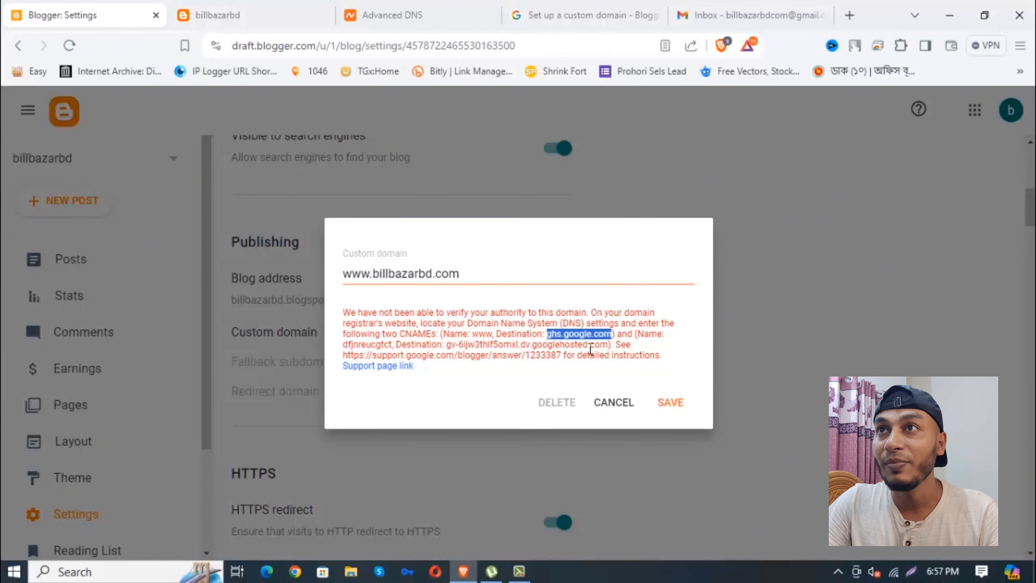
{"action": "left_click", "coordinate": [417, 16]}
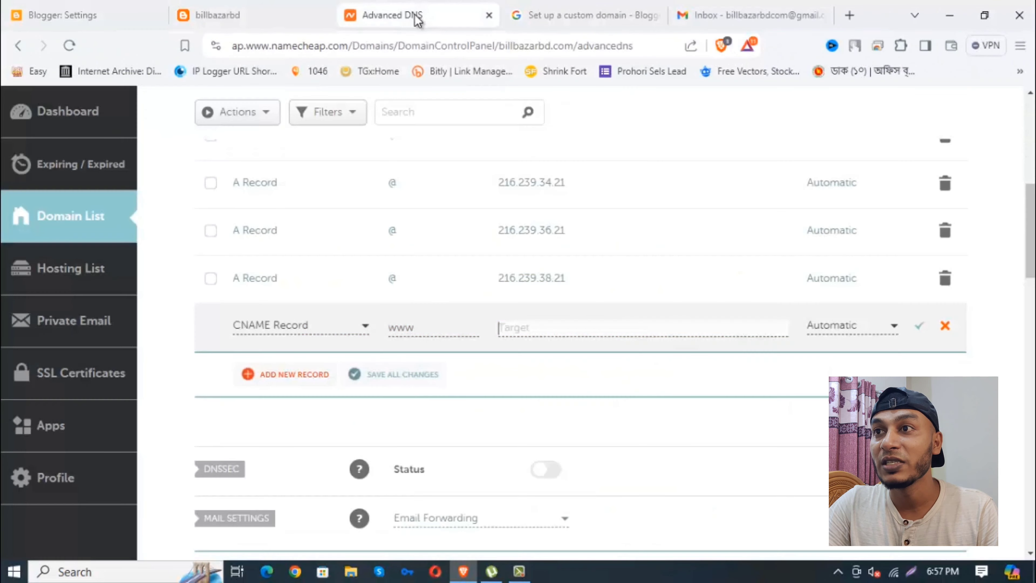
{"action": "left_click", "coordinate": [593, 339]}
{"action": "type", "text": "ghs.google.com"}
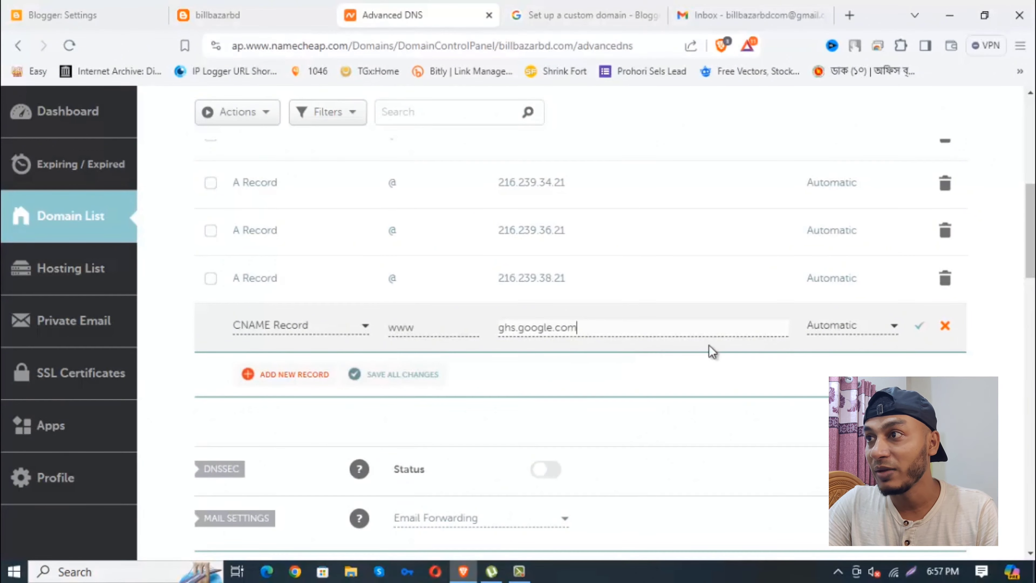
{"action": "left_click", "coordinate": [921, 326]}
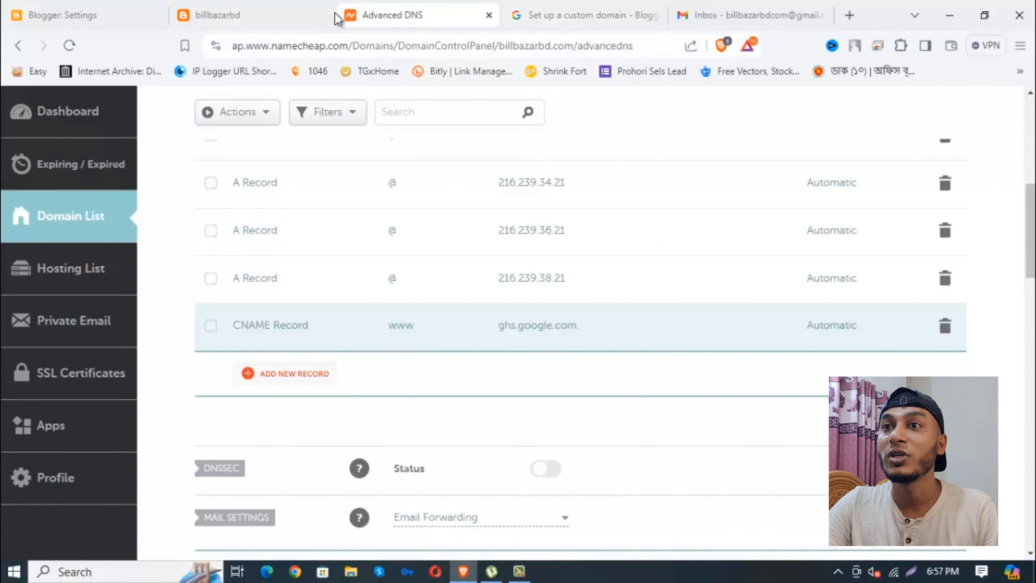
Add a second CNAME Record and fill its host with the second CNAME's verification name copied from Blogger's custom domain message
{"action": "left_click", "coordinate": [298, 375]}
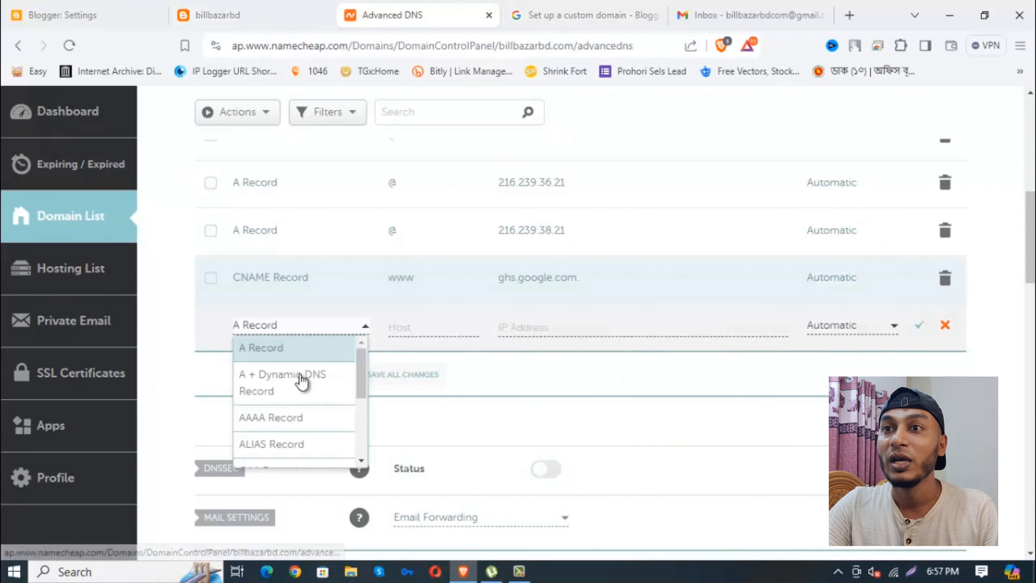
{"action": "scroll", "coordinate": [310, 429], "scroll_direction": "down", "scroll_amount": 2}
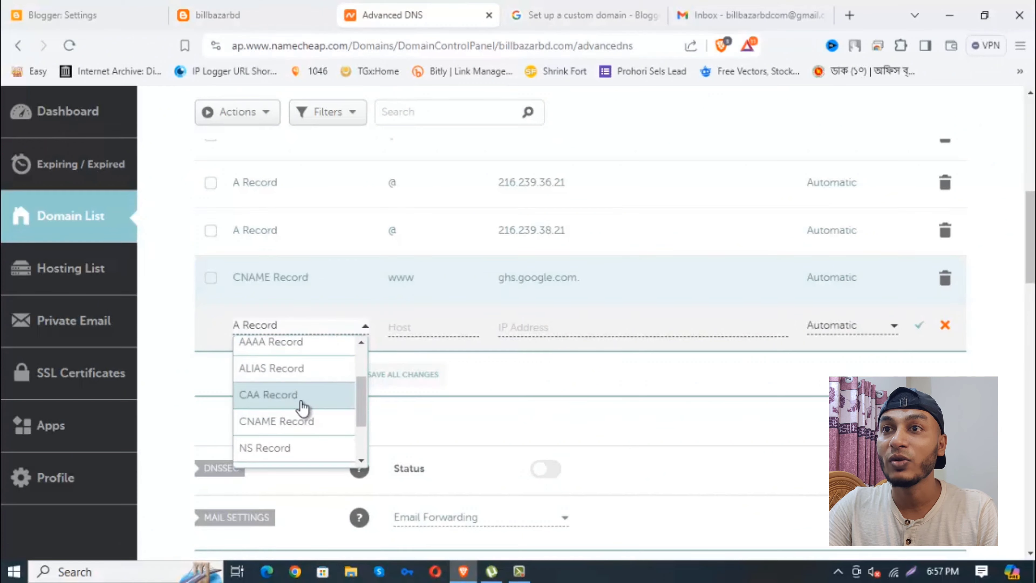
{"action": "left_click", "coordinate": [301, 422]}
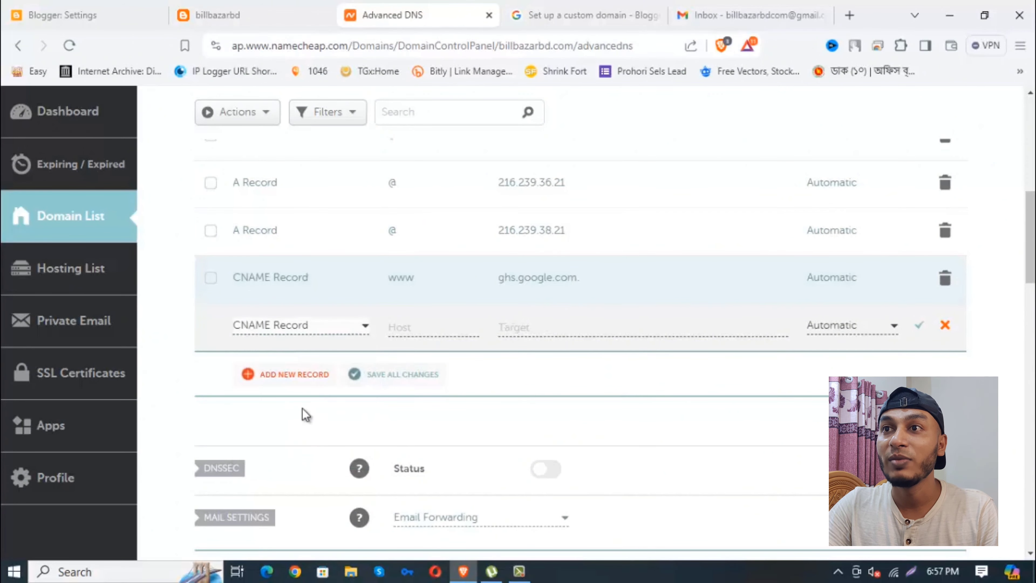
{"action": "left_click", "coordinate": [434, 328]}
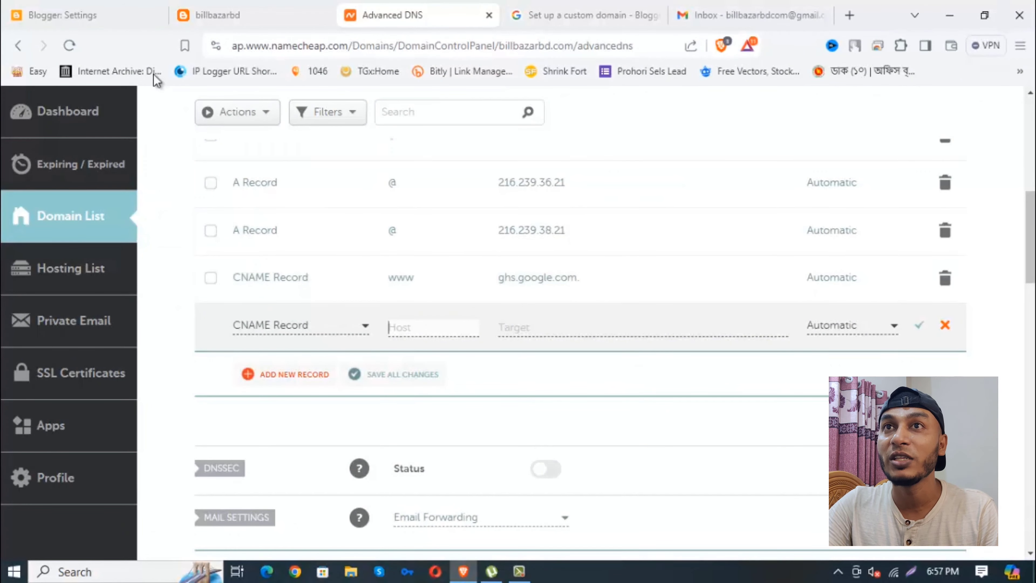
{"action": "left_click", "coordinate": [49, 15]}
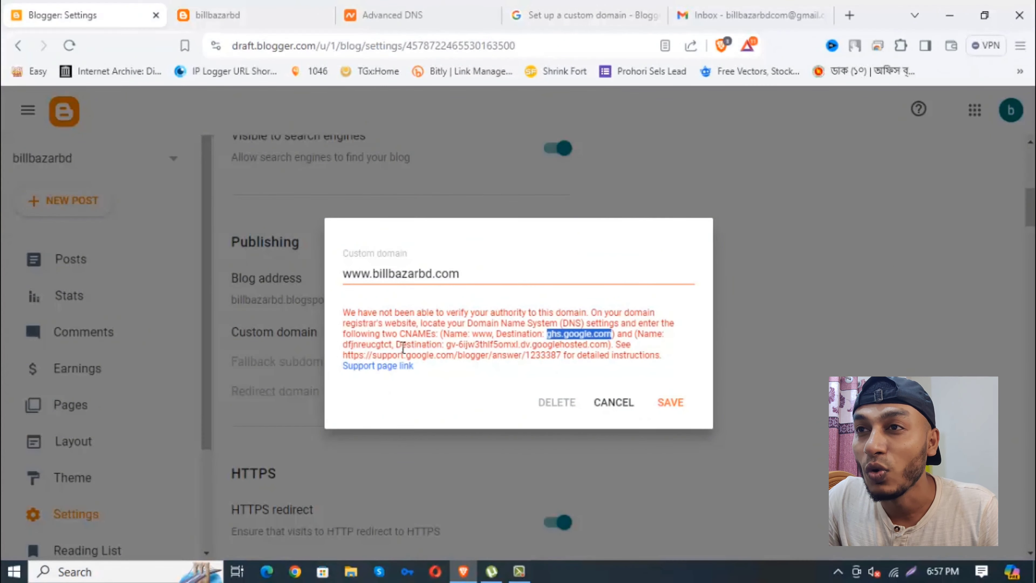
{"action": "left_click_drag", "start_coordinate": [344, 344], "coordinate": [395, 344]}
{"action": "key", "text": "ctrl+c"}
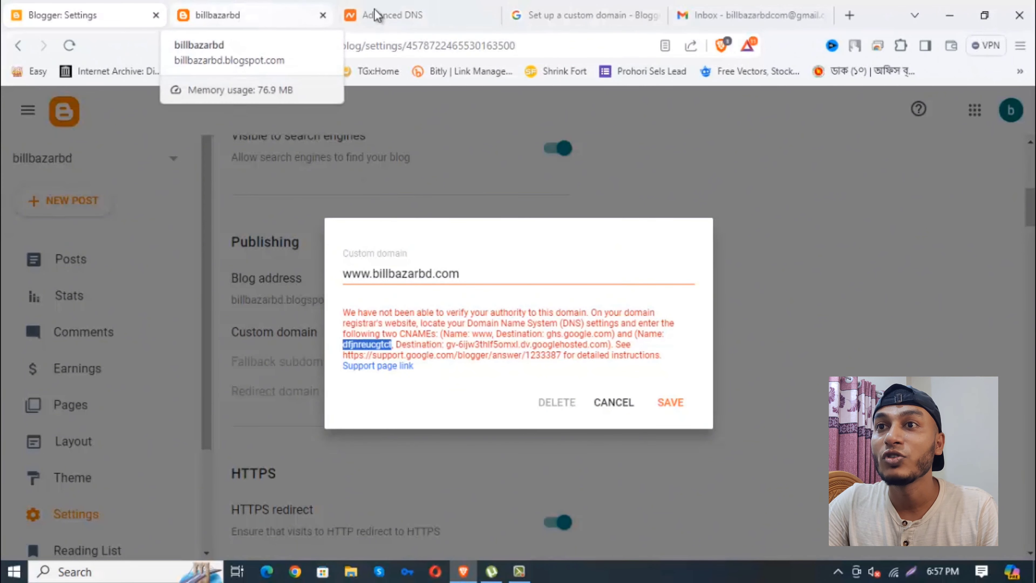
{"action": "left_click", "coordinate": [414, 14]}
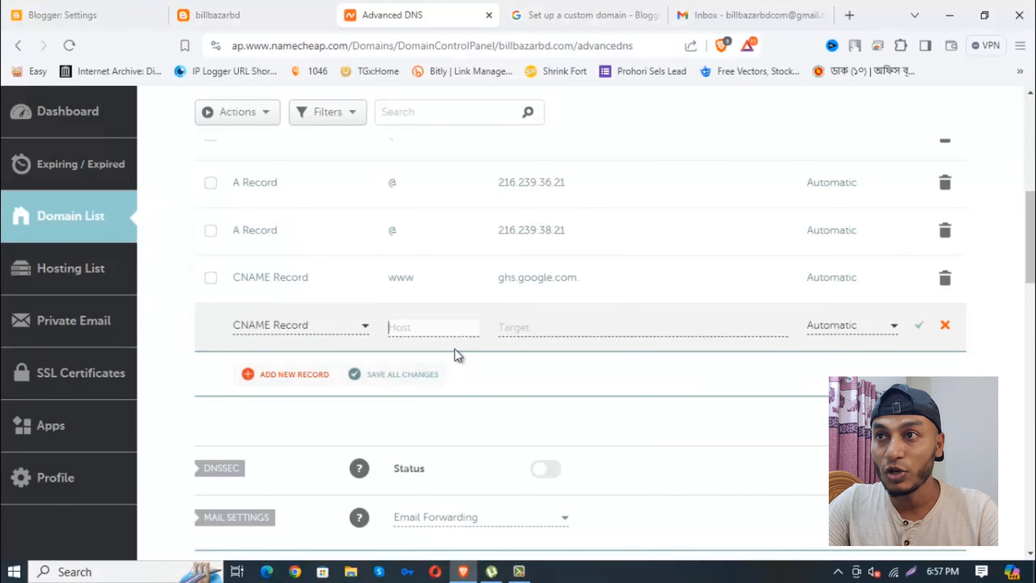
{"action": "key", "text": "ctrl+v"}
{"action": "left_click", "coordinate": [544, 330]}
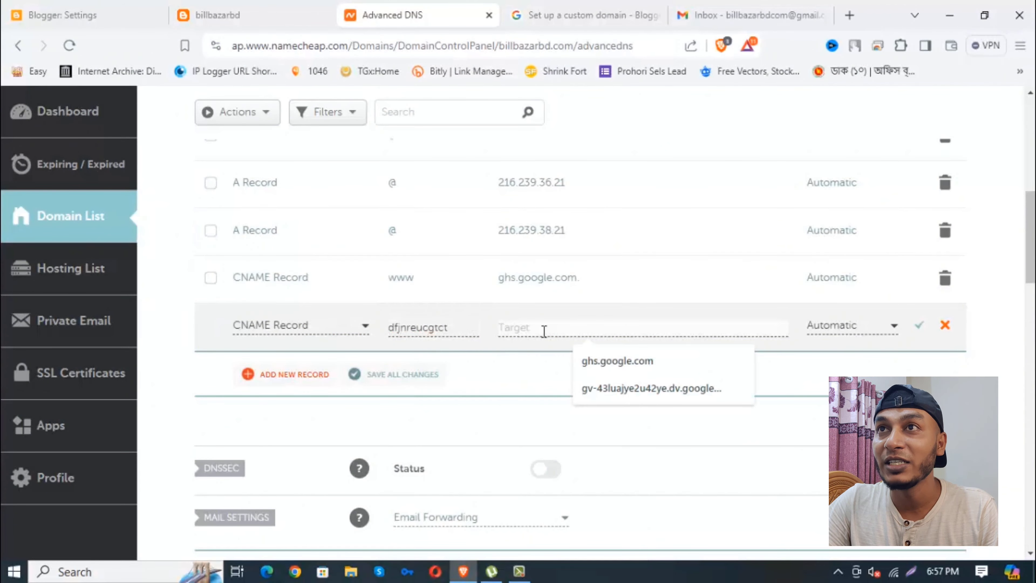
Copy the second CNAME's googlehosted.com verification destination from Blogger's message into the new record's target, and save the record
{"action": "left_click", "coordinate": [119, 14]}
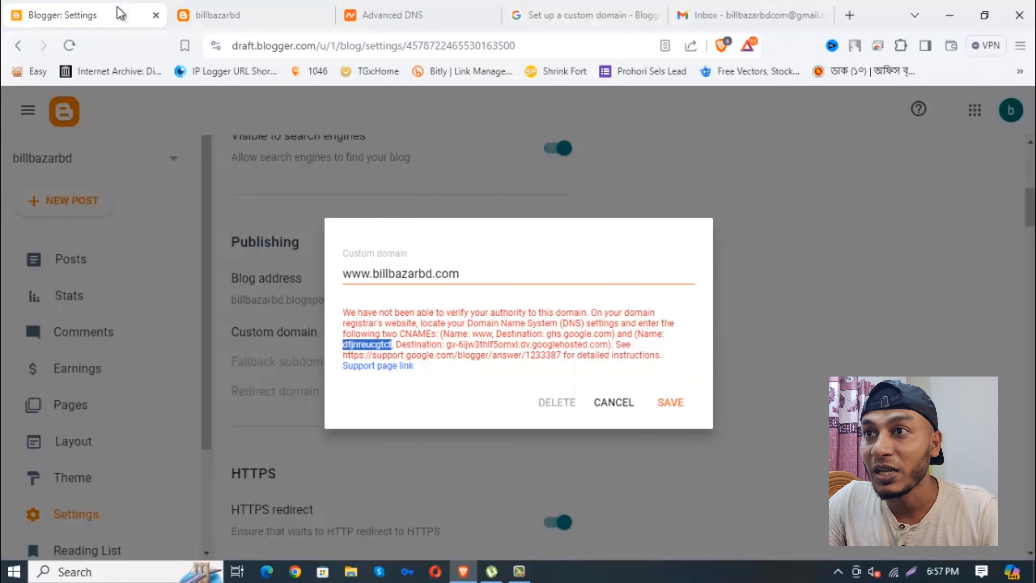
{"action": "left_click", "coordinate": [450, 344]}
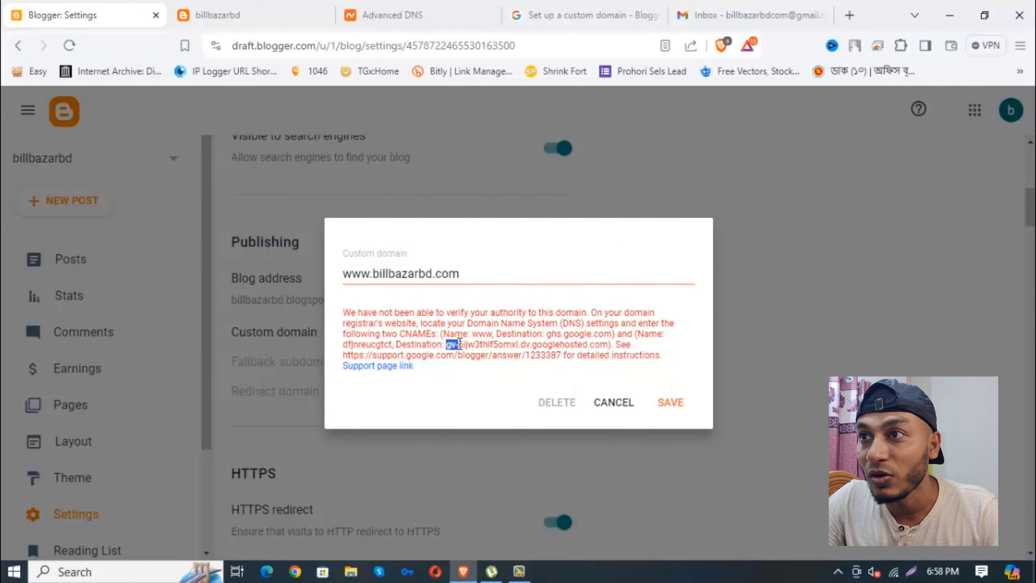
{"action": "left_click_drag", "start_coordinate": [460, 344], "coordinate": [605, 340]}
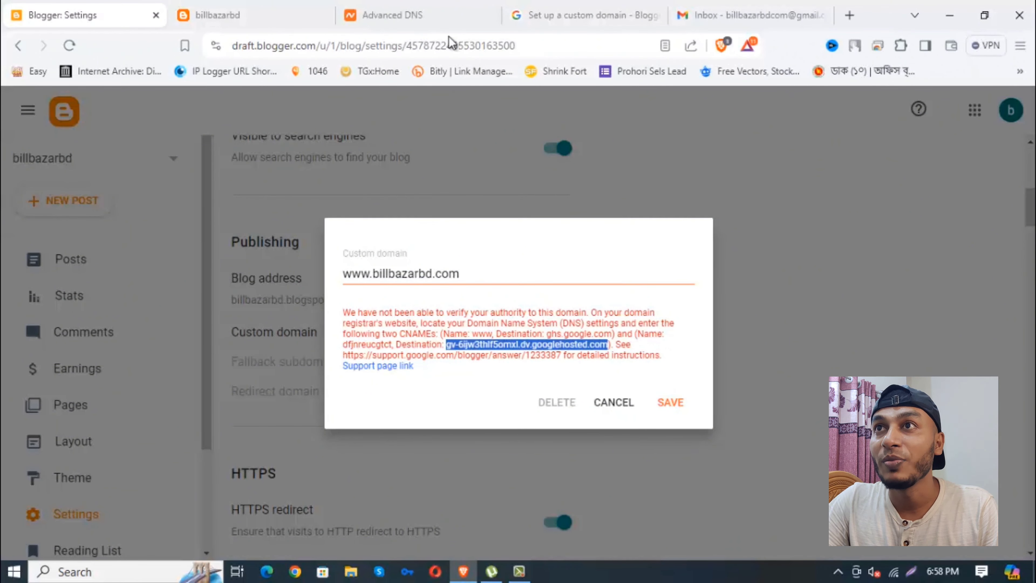
{"action": "left_click", "coordinate": [404, 16]}
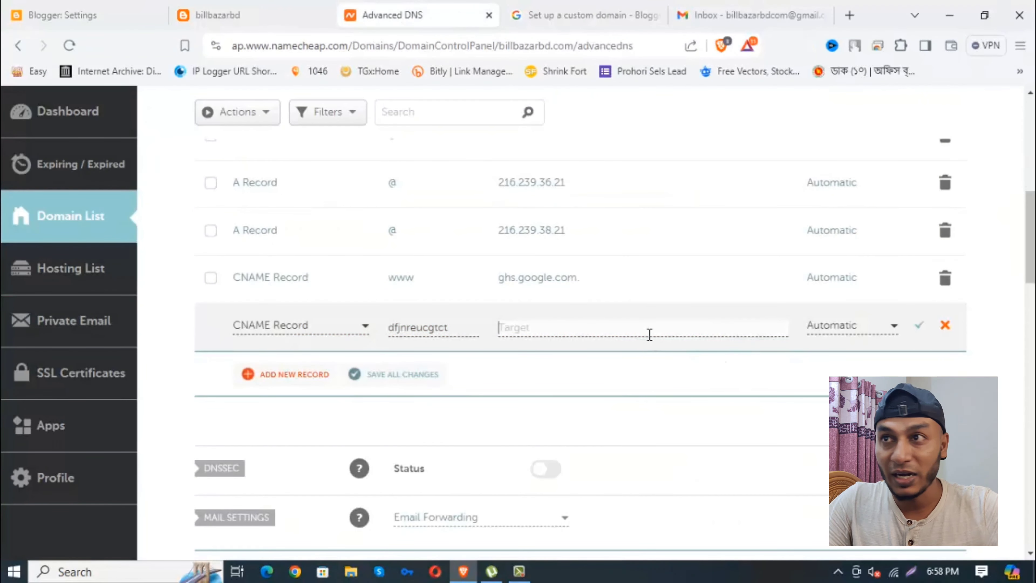
{"action": "type", "text": "gv-6ijw3thlf5omxl.dv.googlehosted.com"}
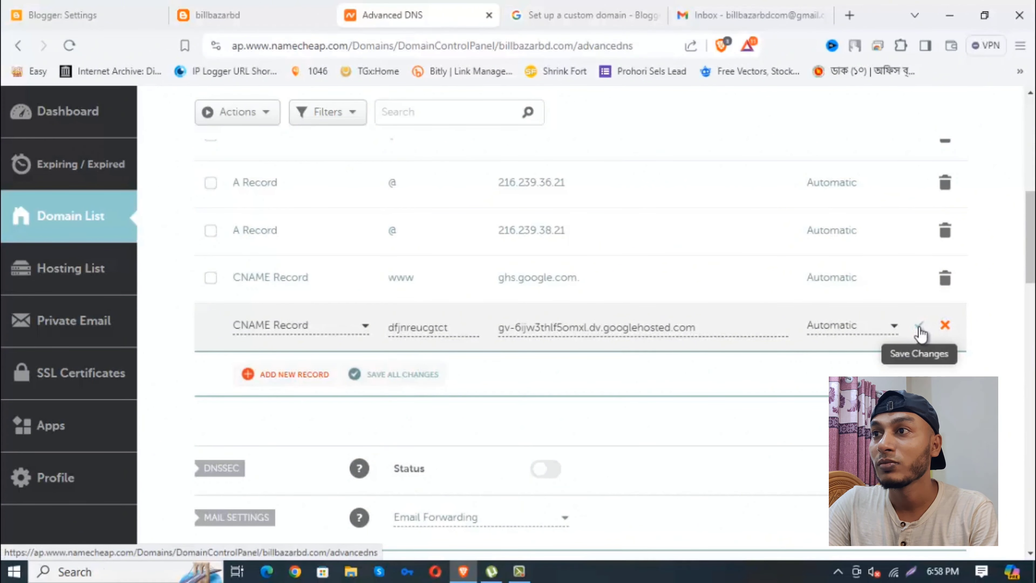
{"action": "left_click", "coordinate": [772, 327]}
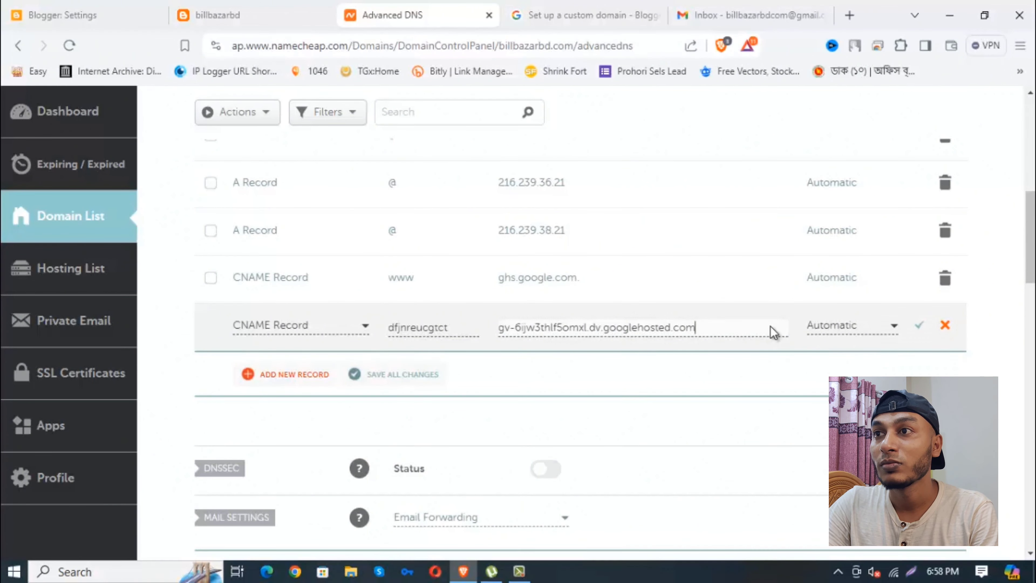
{"action": "key", "text": "Return"}
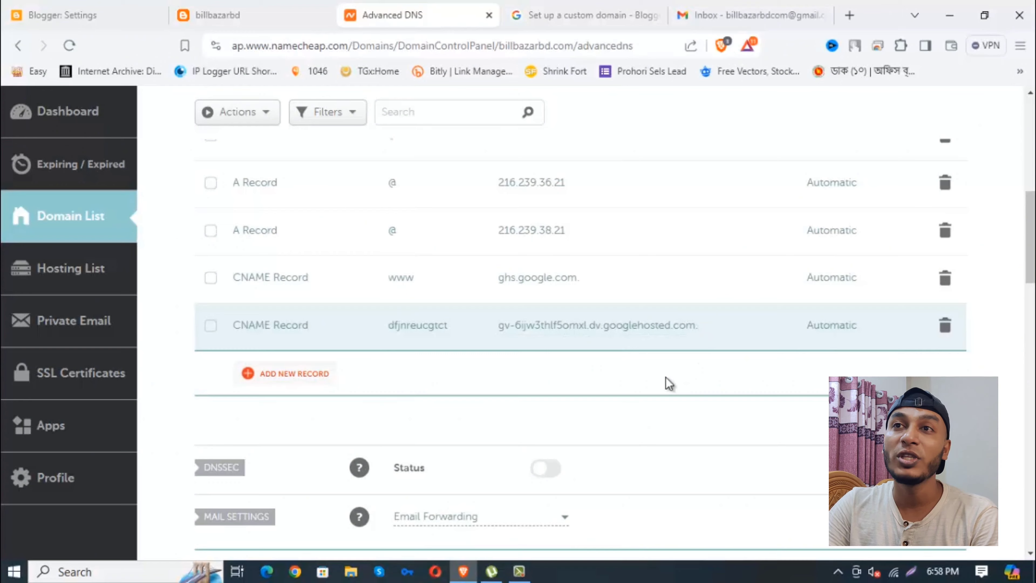
{"action": "left_click", "coordinate": [80, 16]}
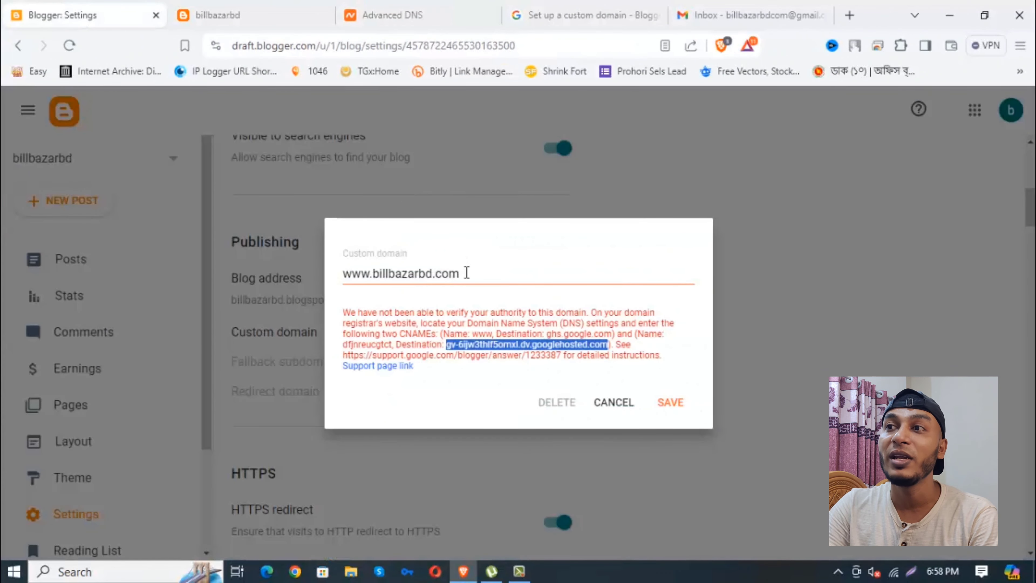
{"action": "left_click", "coordinate": [672, 403]}
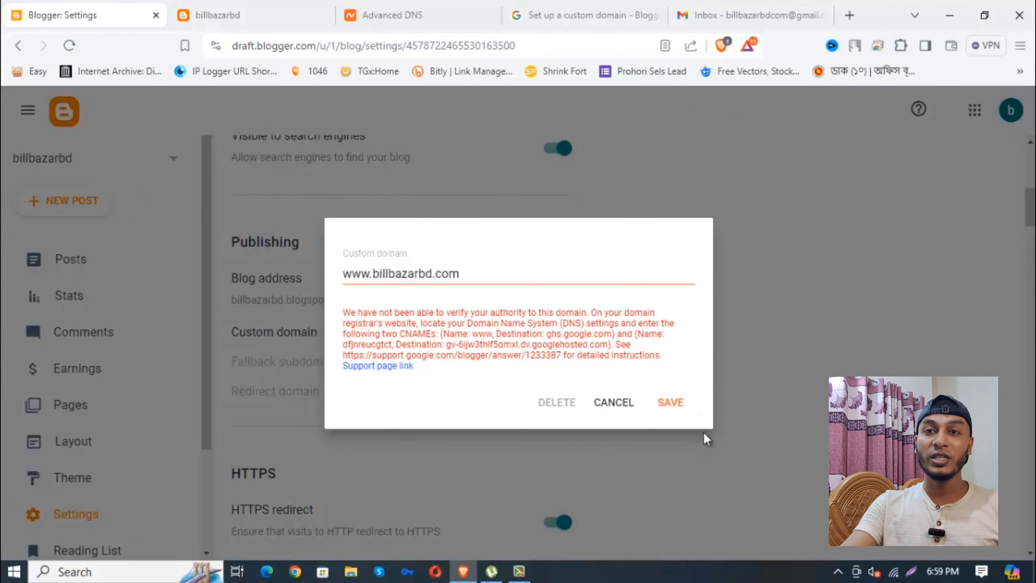
{"action": "left_click", "coordinate": [670, 402]}
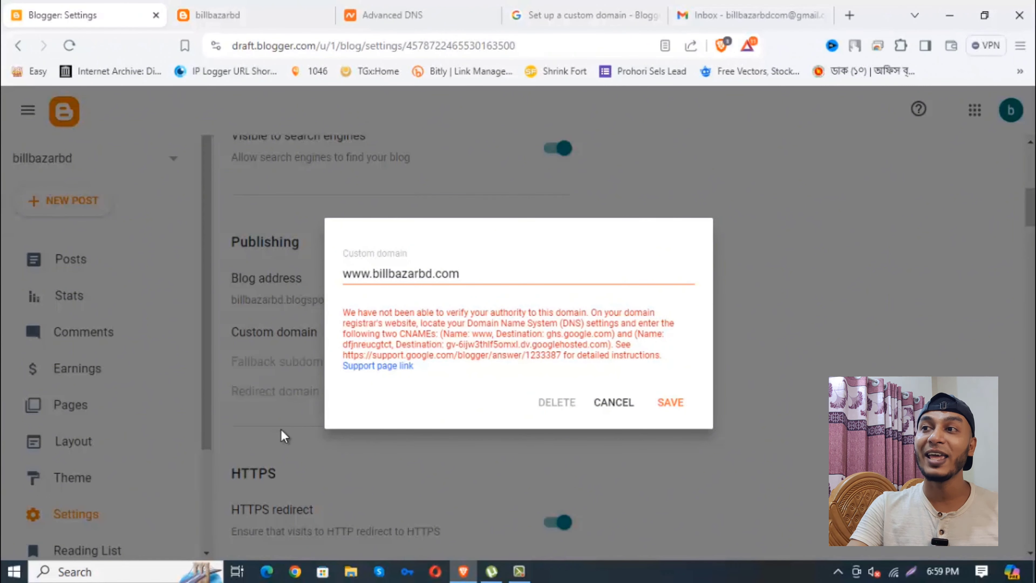
{"action": "left_click", "coordinate": [671, 403]}
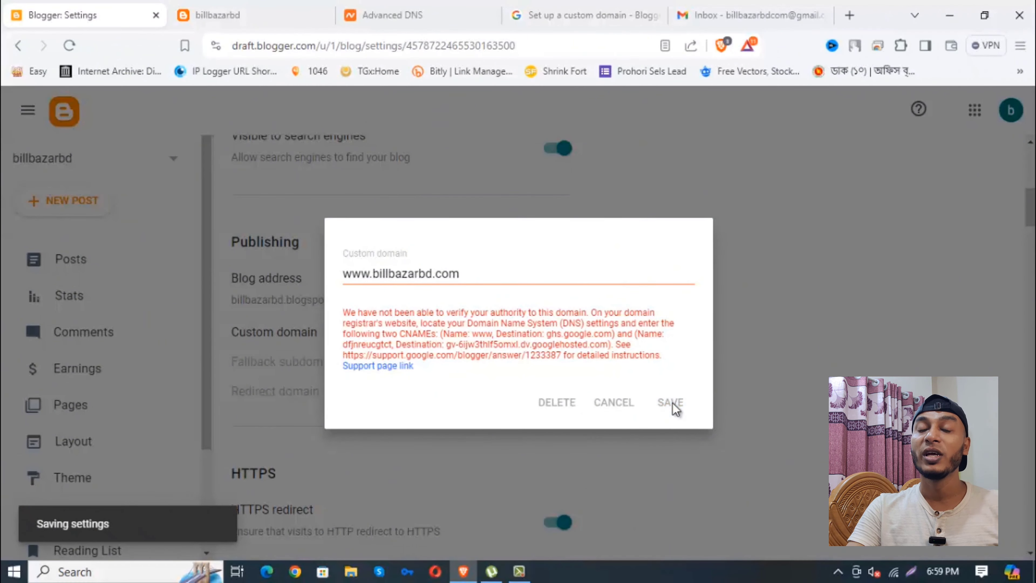